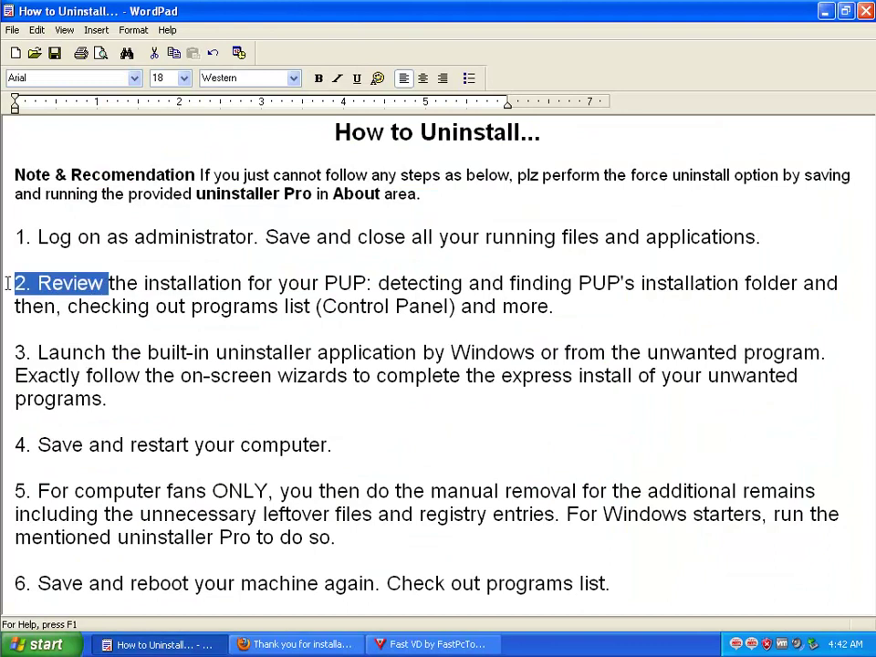
Read through steps 3 to 6 of the uninstall instructions, highlighting the start of each step.
left_click_drag(111, 352, 10, 352)
left_click_drag(131, 444, 6, 447)
left_click_drag(166, 492, 8, 492)
left_click_drag(129, 584, 11, 575)
left_click(149, 514)
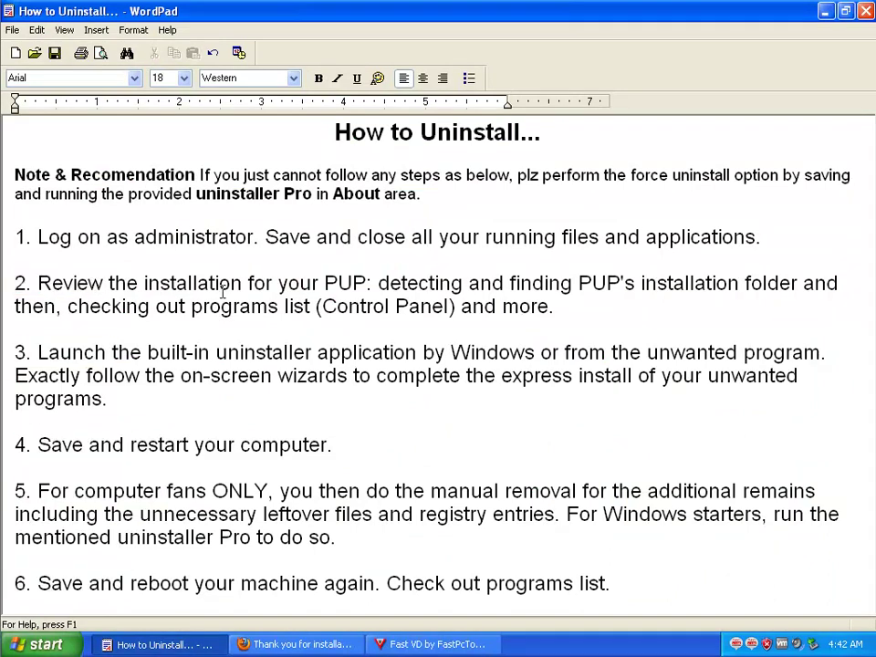
Close the instructions document, the Fast VD program including its background process, and the Firefox thank-you page.
left_click(865, 11)
left_click(616, 174)
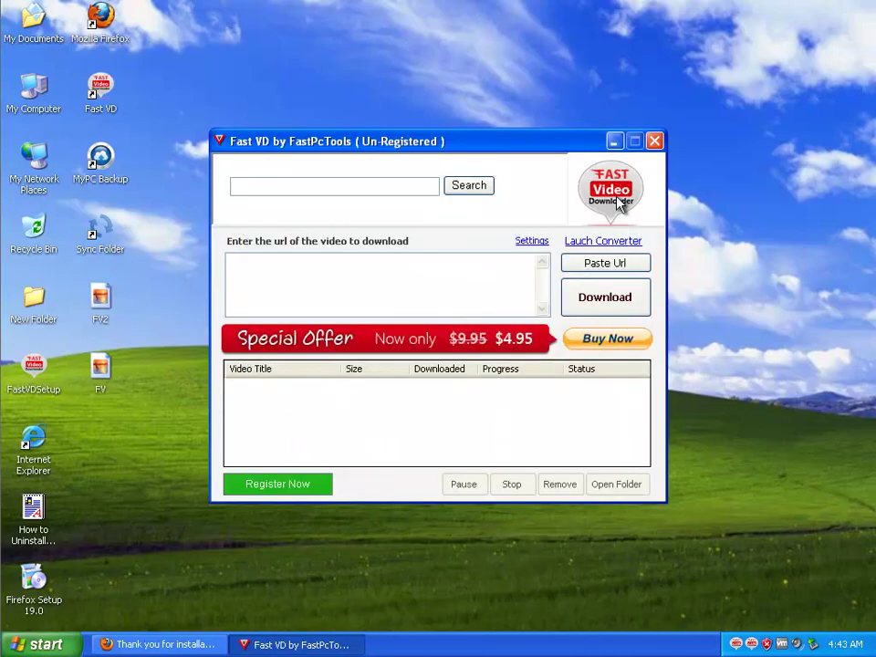
left_click(653, 141)
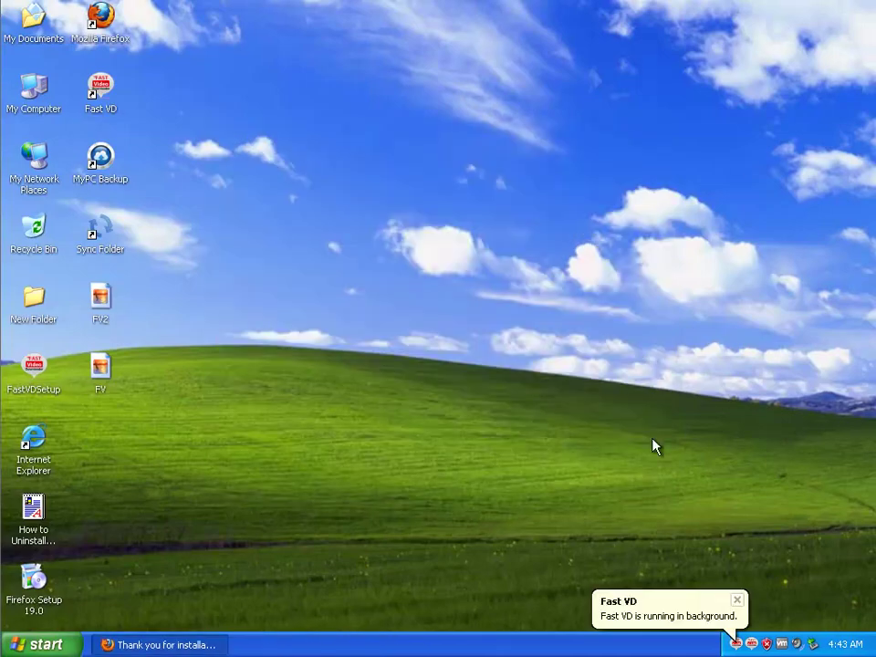
right_click(751, 644)
left_click(704, 634)
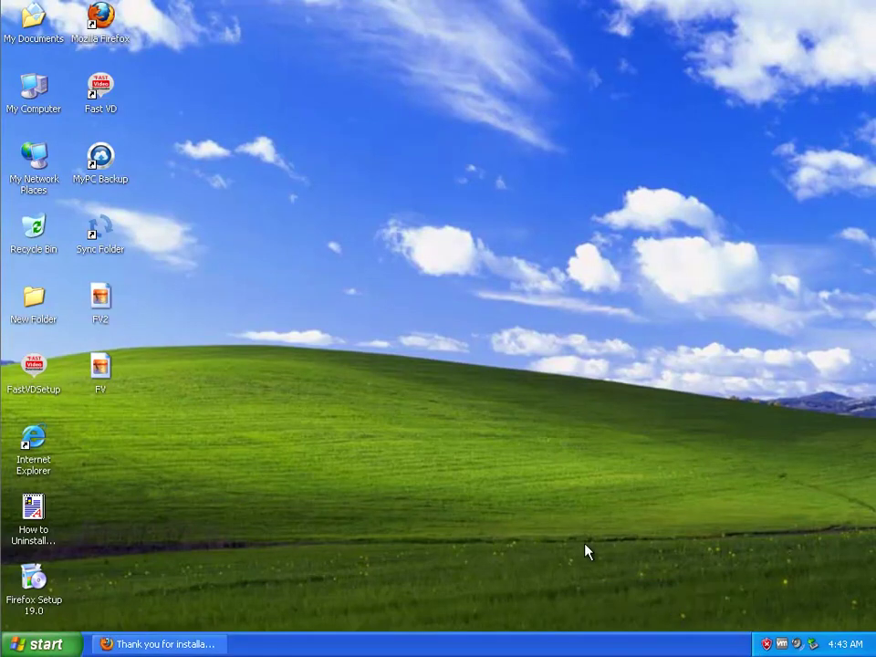
left_click(157, 644)
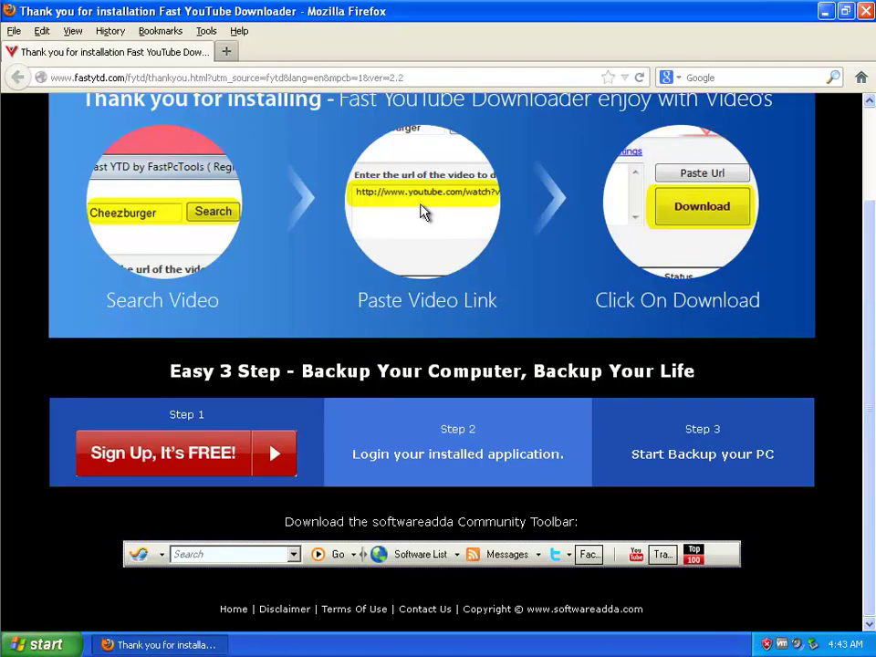
left_click(865, 11)
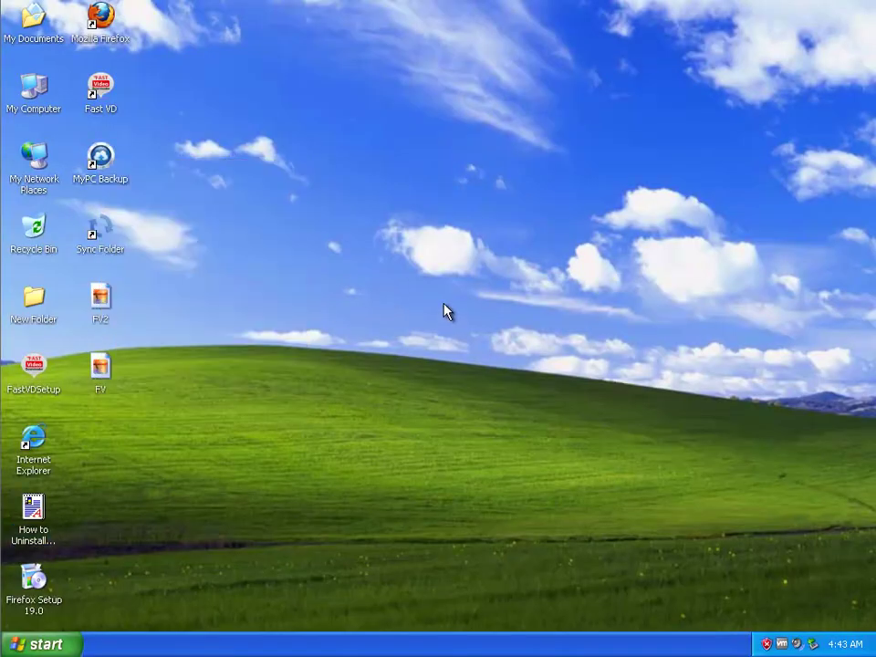
View the FV and FV2 desktop images of the Fast VD setup, enlarging each one.
left_click(99, 384)
double_click(100, 391)
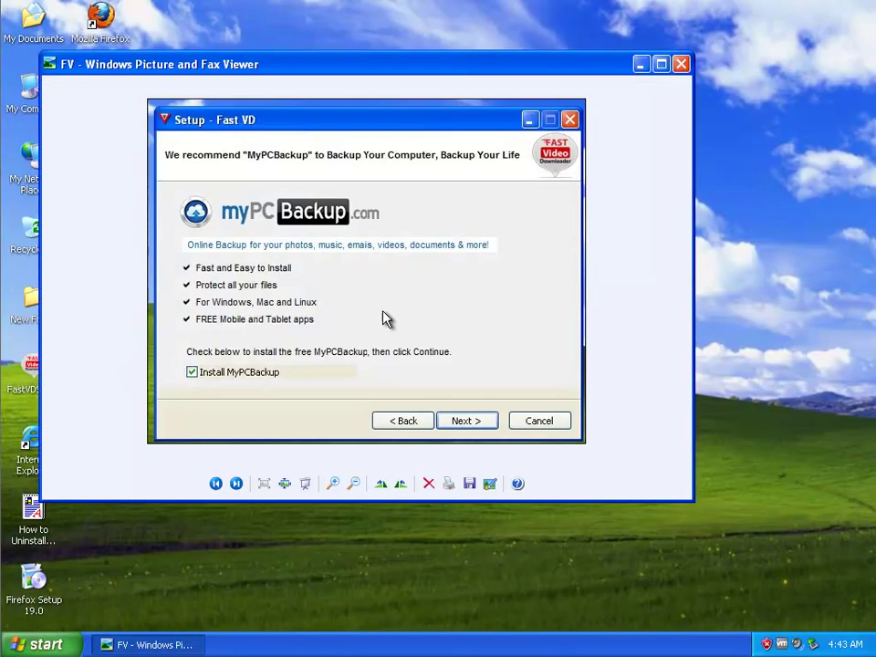
left_click_drag(365, 83, 498, 155)
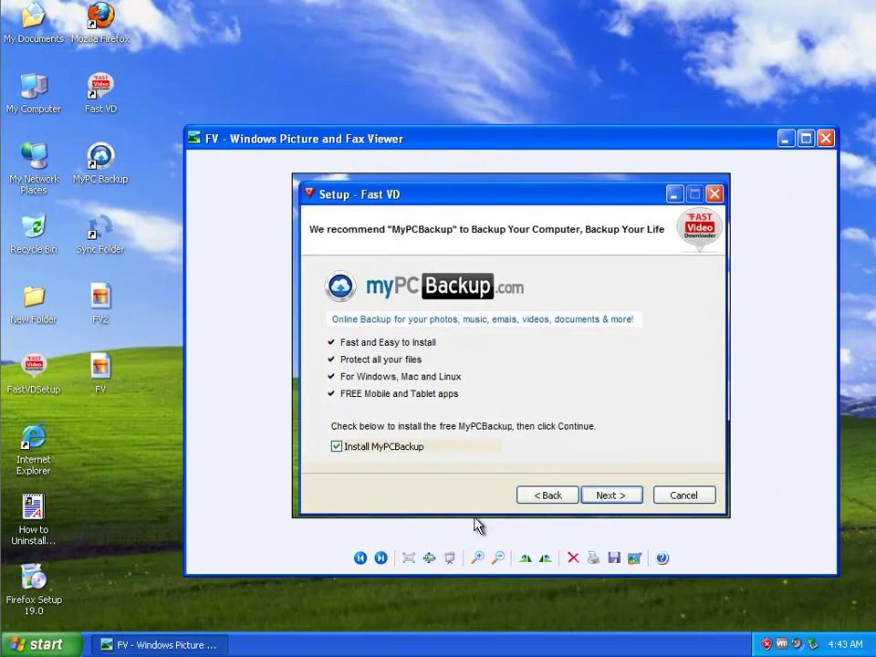
left_click(476, 557)
left_click(543, 287)
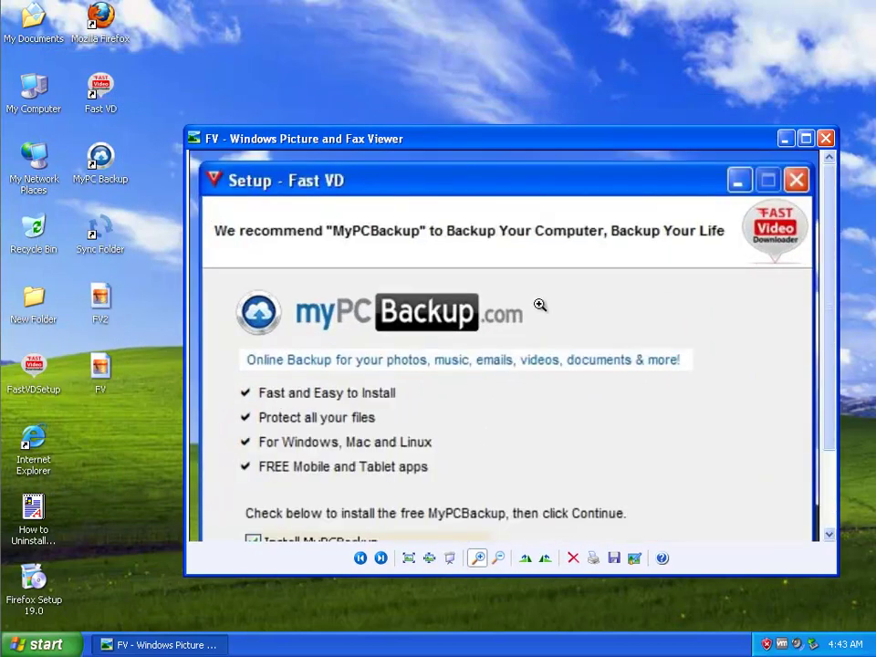
left_click(382, 557)
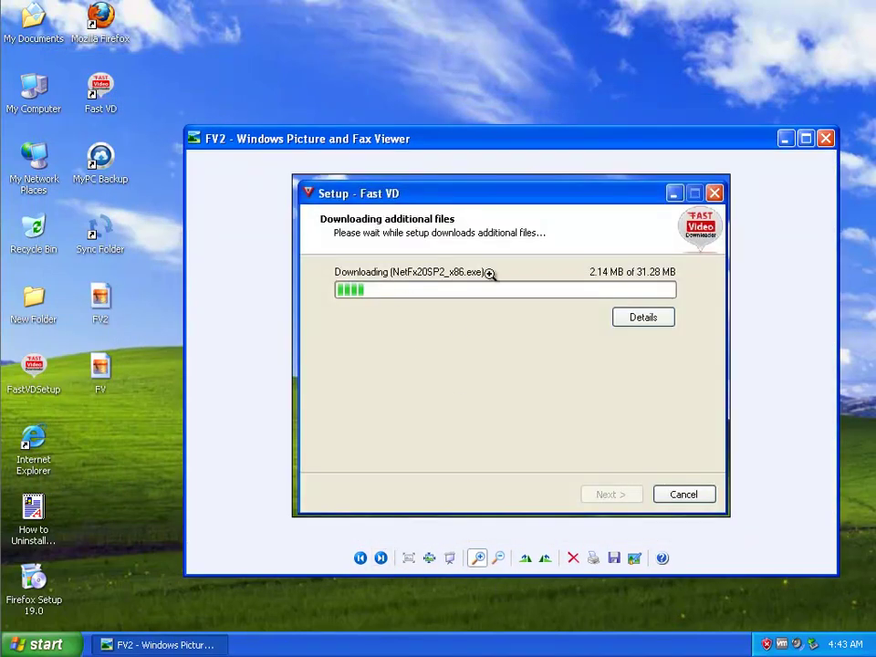
left_click(360, 291)
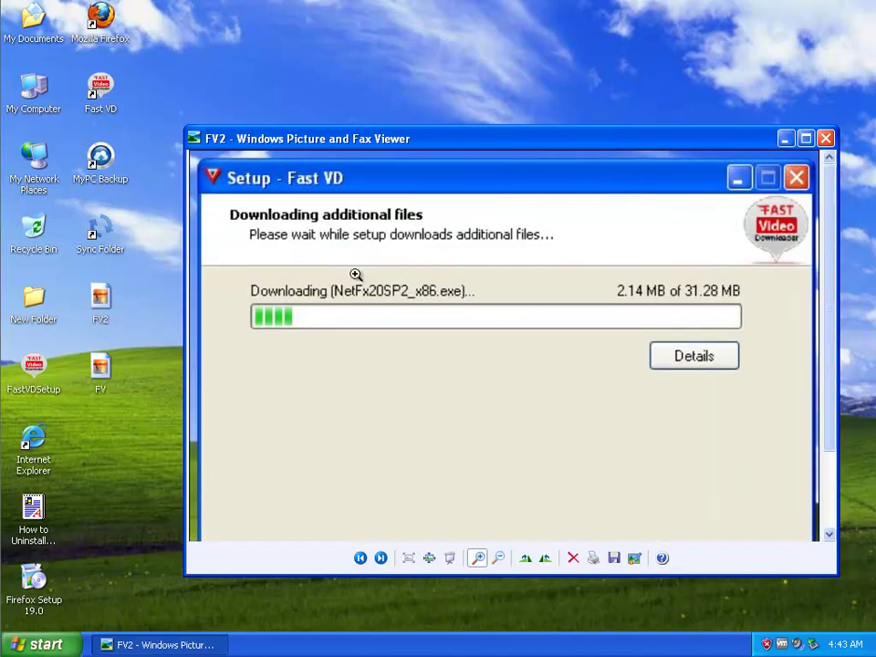
Find the target of the MyPC Backup desktop shortcut, and show the hidden contents of its parent Program Files folder.
right_click(95, 164)
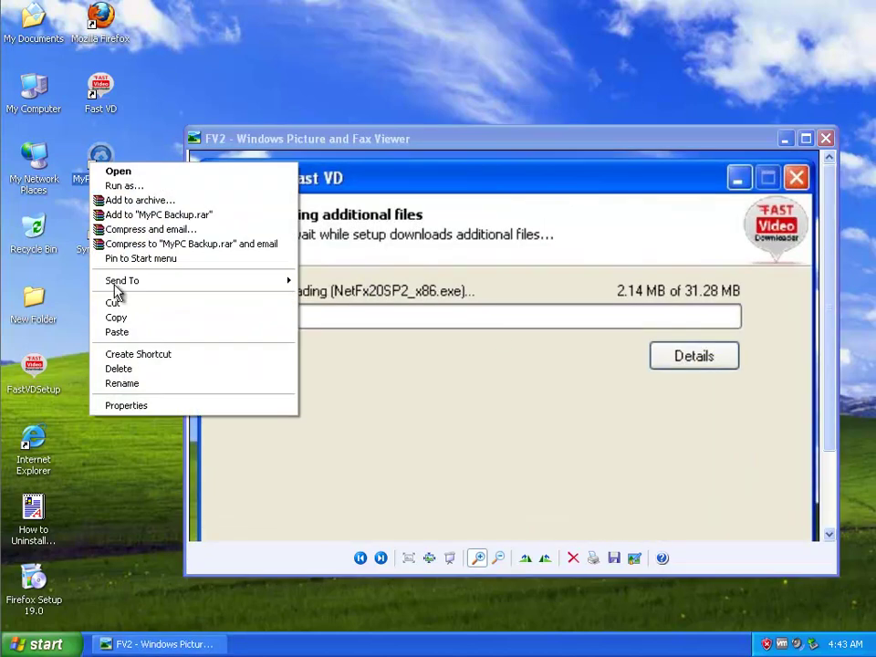
left_click(129, 404)
left_click(173, 459)
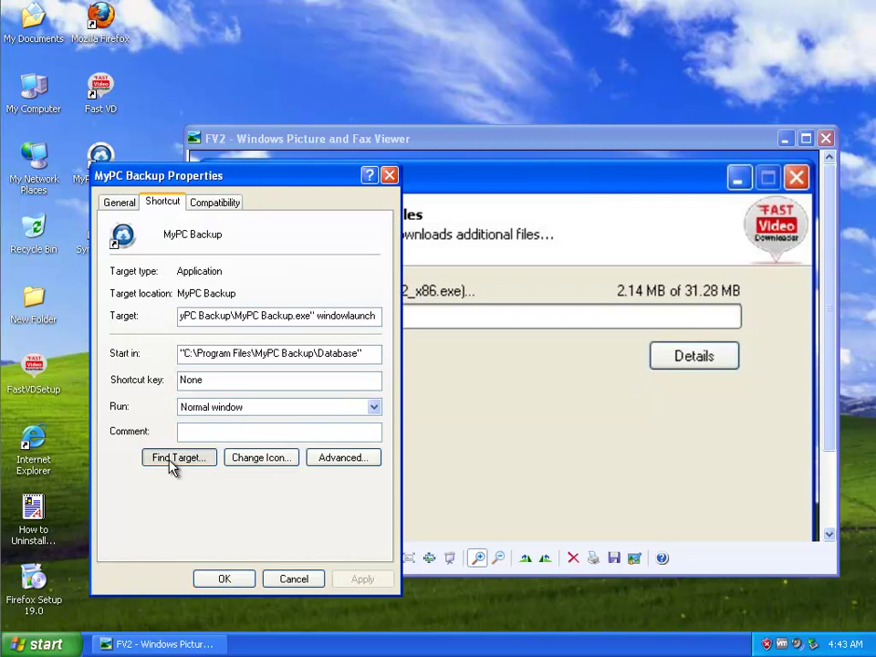
left_click(187, 138)
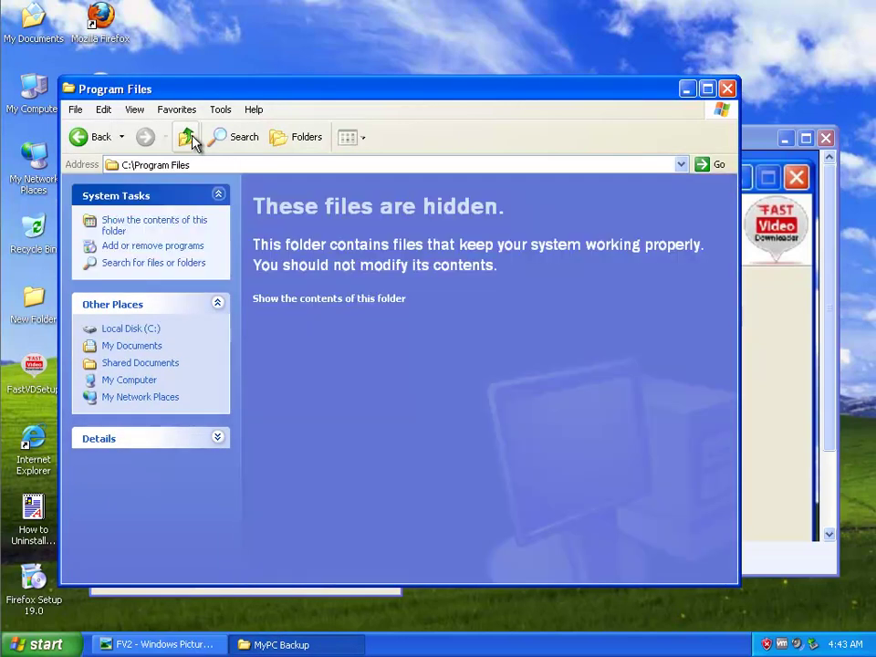
left_click(292, 298)
Show Program Files in Details view sorted by date modified, and select the MyPC Backup and FastPcTools folders.
left_click(350, 137)
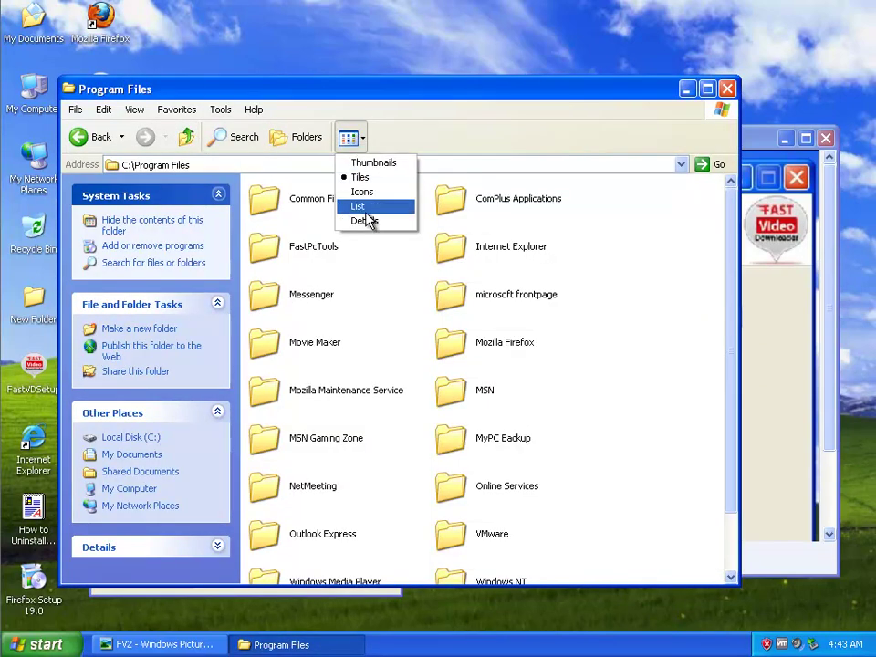
left_click(365, 220)
left_click(600, 182)
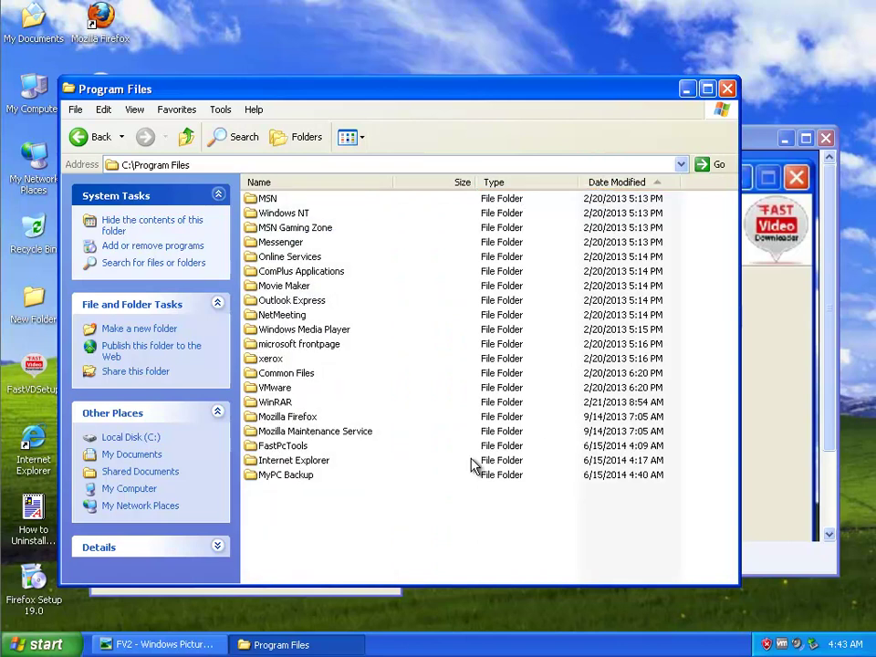
left_click(299, 476)
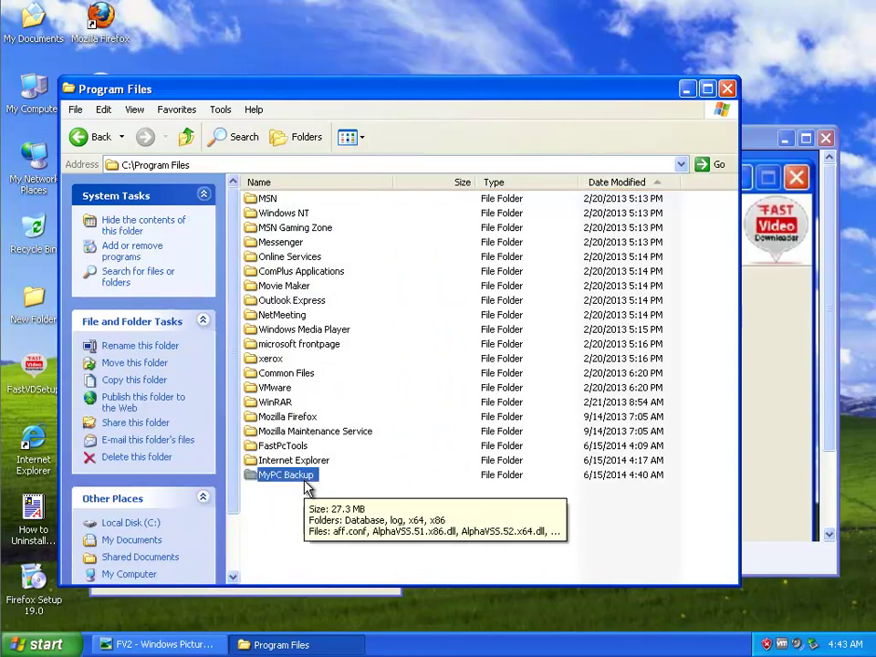
left_click(287, 446, "ctrl")
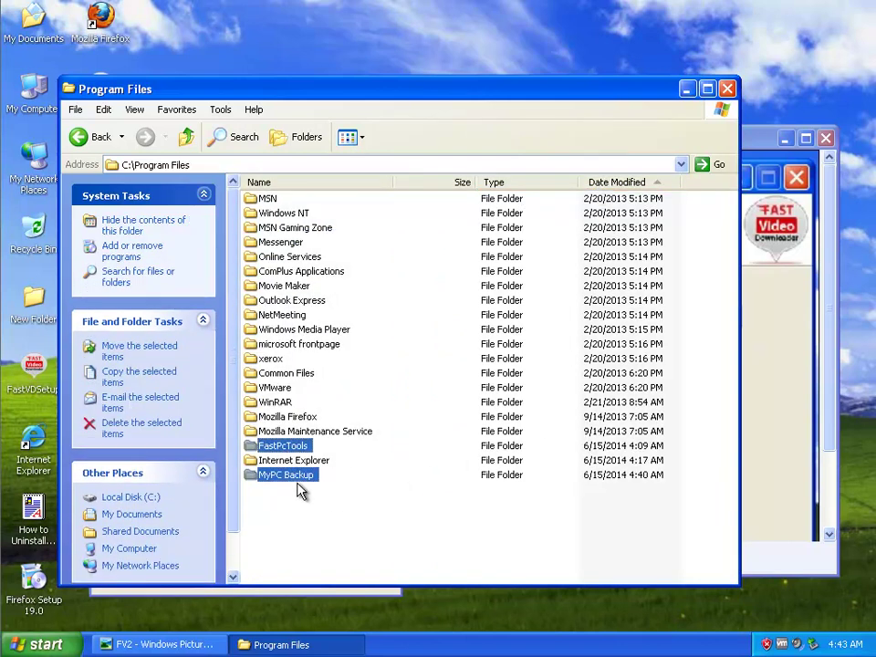
Switch the Program Files folder to Thumbnails view and look at the selected MyPC Backup and FastPcTools folders.
left_click(355, 138)
left_click(370, 163)
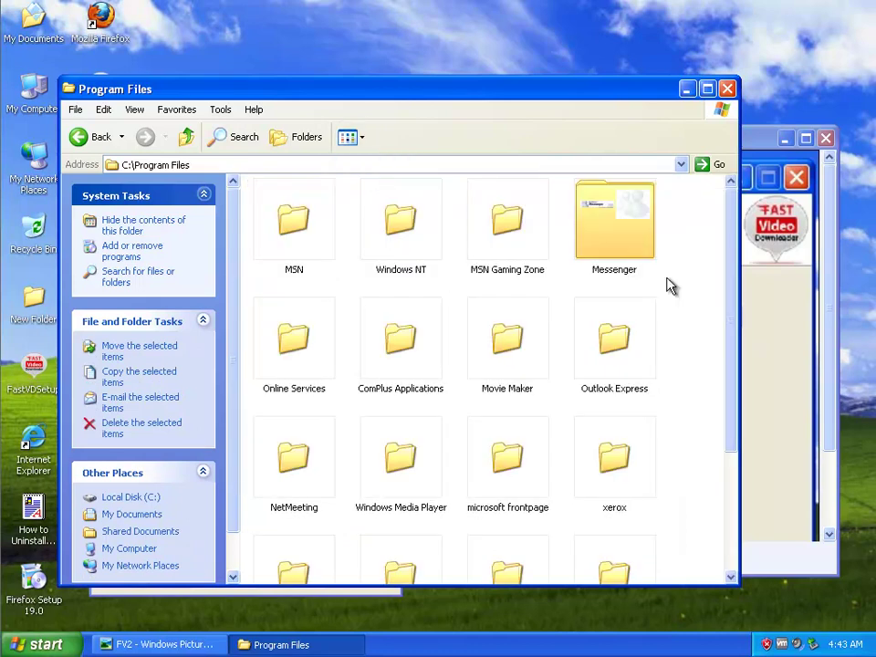
left_click_drag(736, 215, 737, 431)
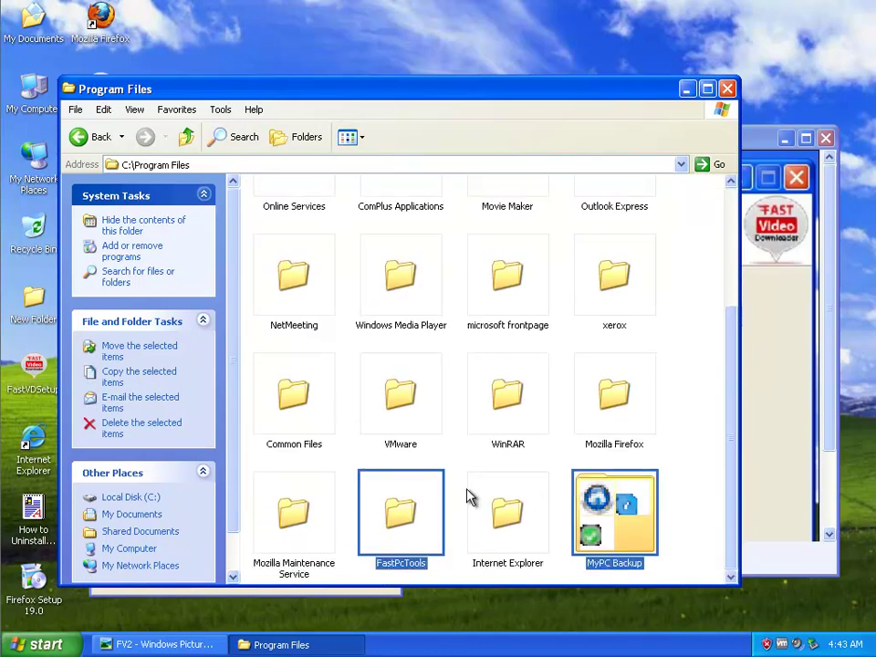
Find the target of the Fast VD uninstall shortcut among the installed programs, and inspect the ffmpeg file in its folder.
left_click(37, 644)
left_click(73, 581)
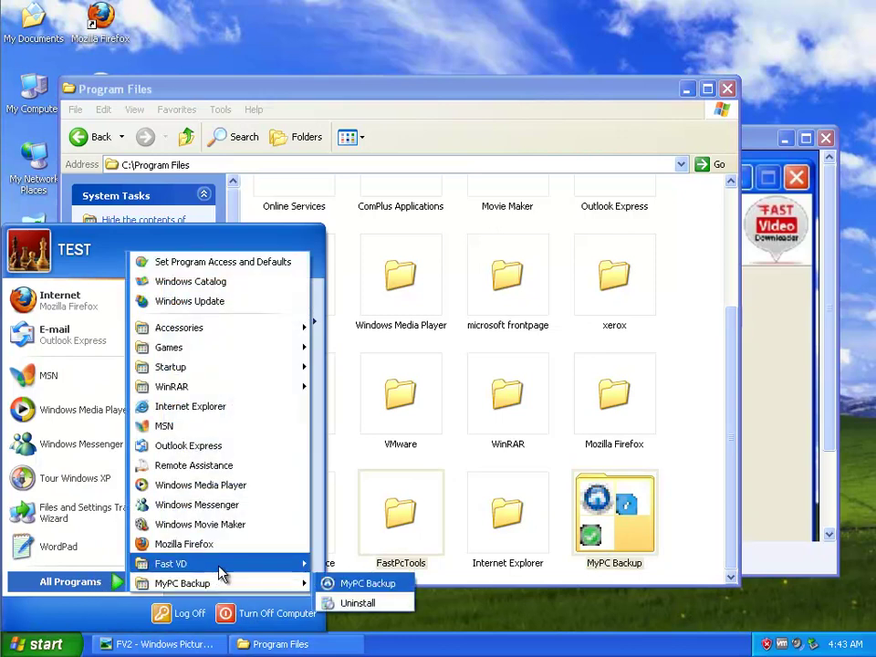
mouse_move(219, 565)
right_click(370, 582)
left_click(374, 629)
left_click(195, 446)
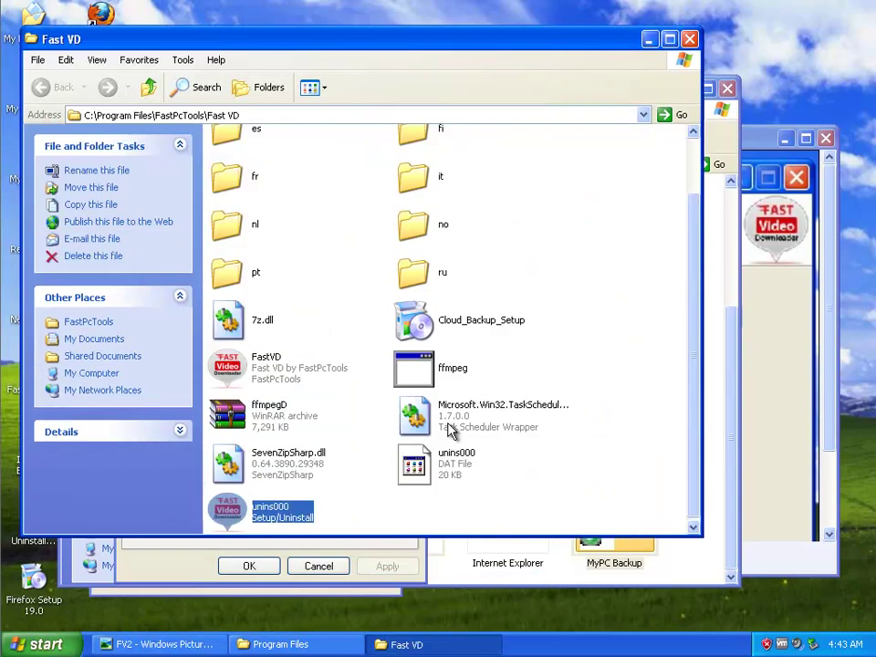
left_click(415, 369)
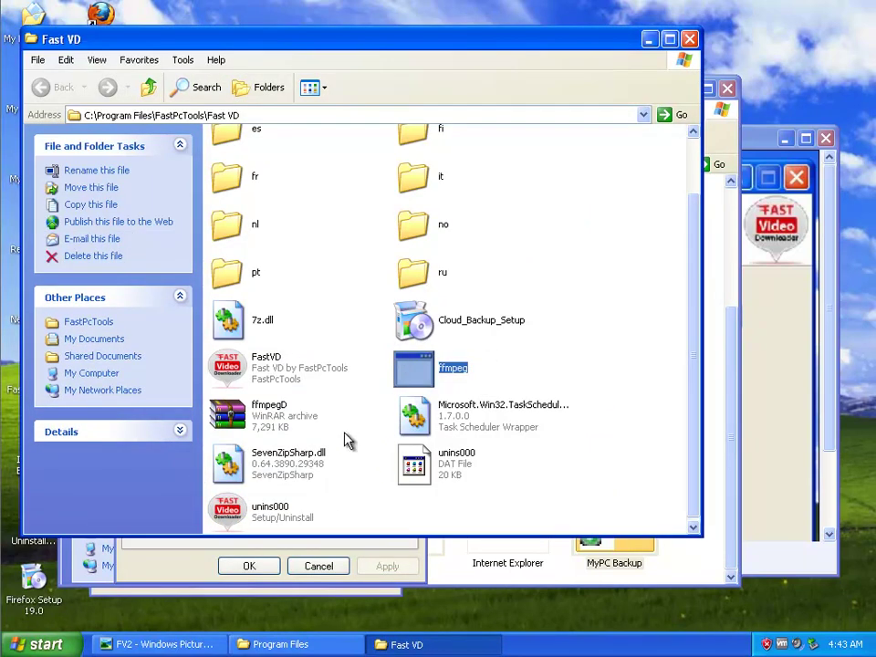
key("F2")
Open Add or Remove Programs from the Control Panel.
left_click(36, 644)
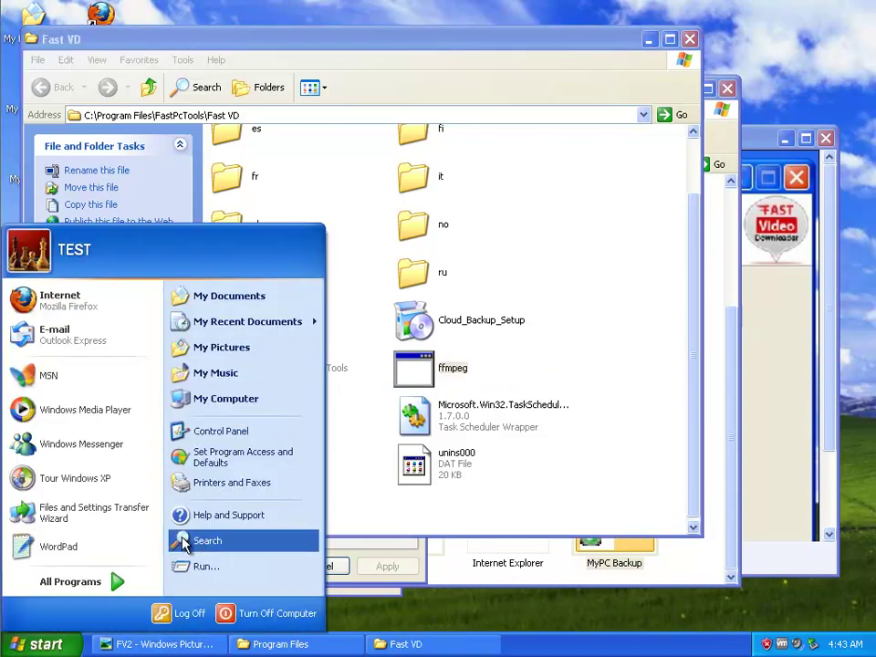
left_click(277, 436)
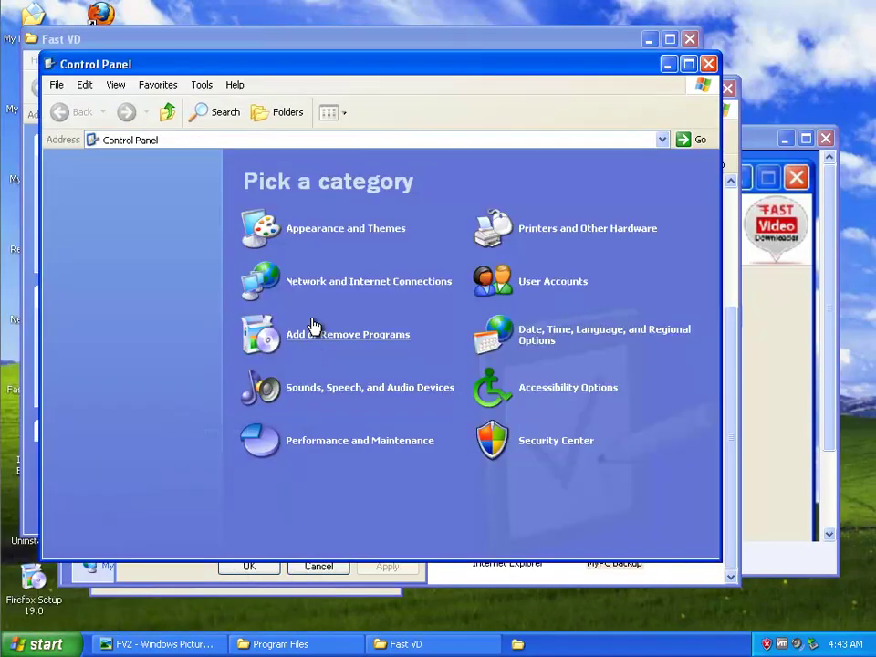
left_click(328, 332)
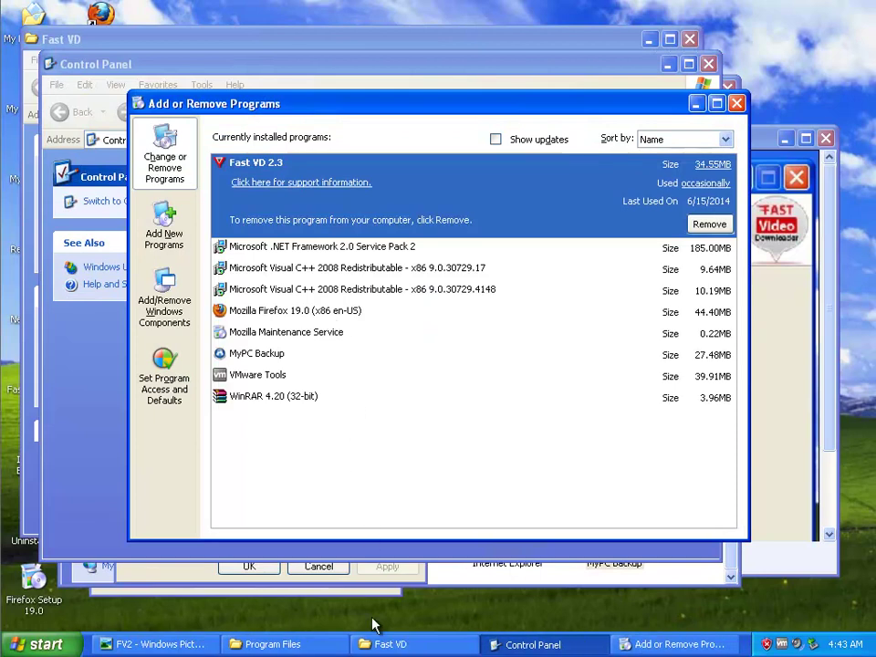
View the support information for Fast VD 2.3, and examine the .NET Framework, Visual C++ and MyPC Backup entries.
left_click(337, 186)
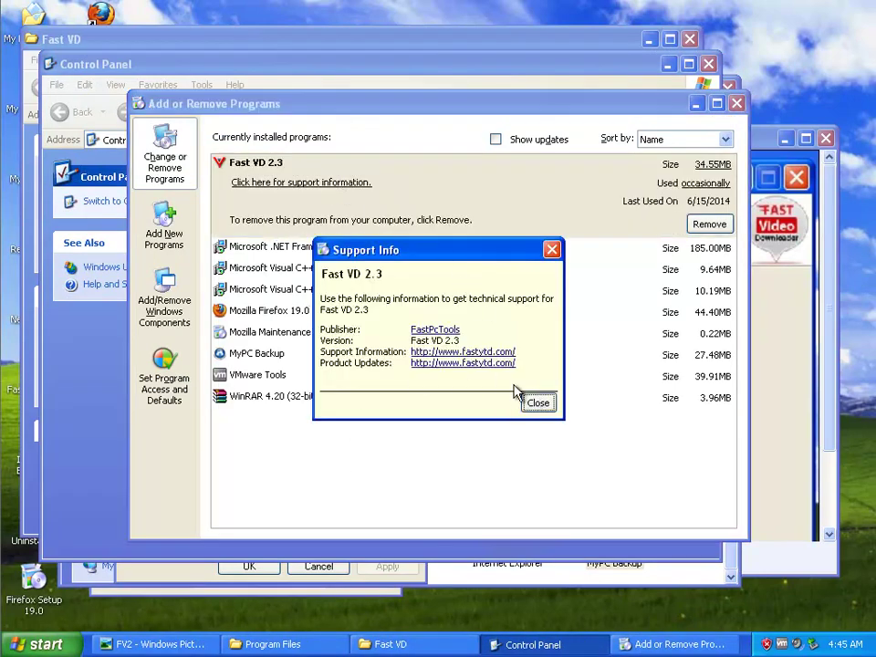
key("Escape")
left_click(454, 252)
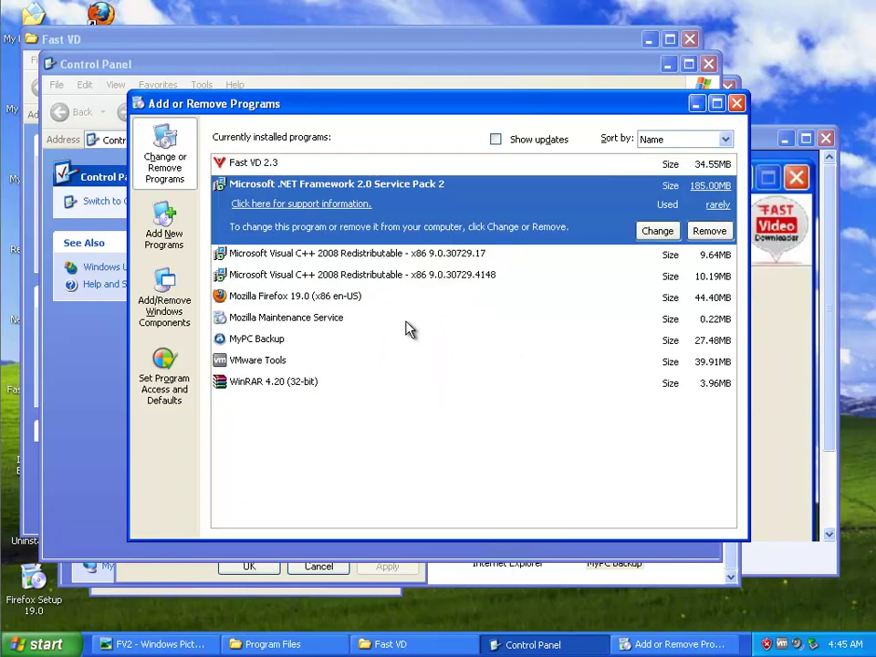
left_click(505, 260)
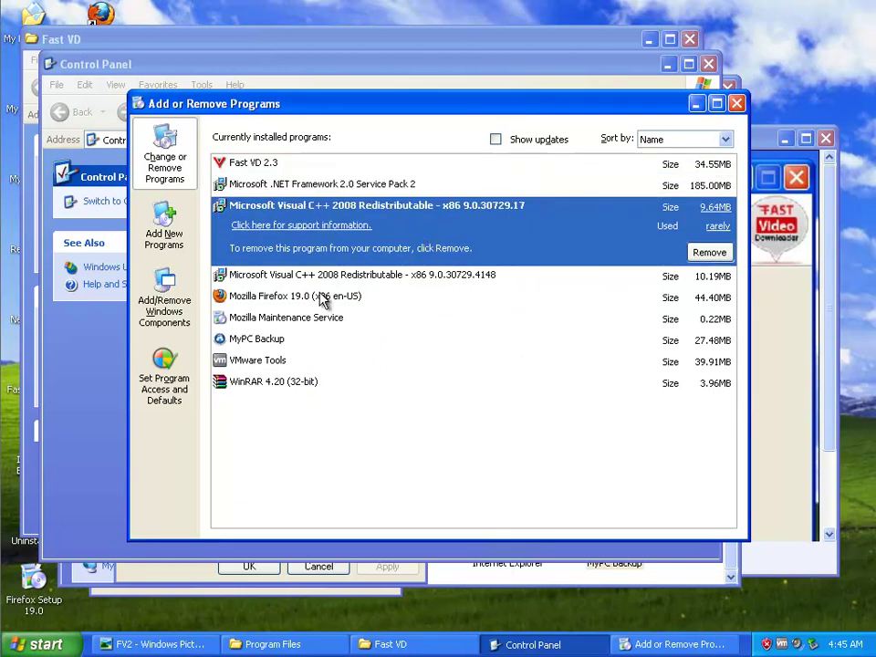
left_click(286, 343)
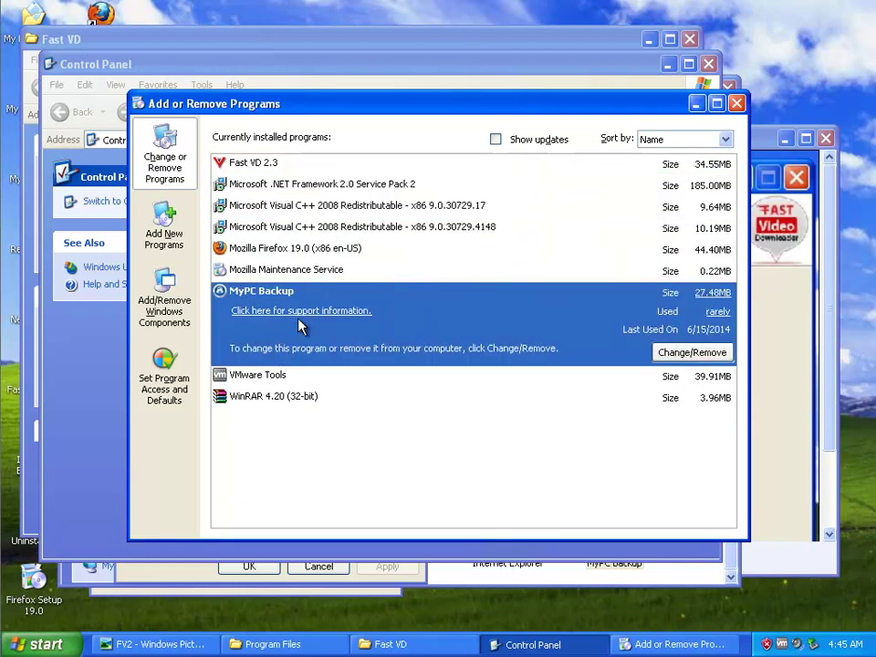
Uninstall Fast VD 2.3 with all of its components, and close the web page that opens after the removal.
left_click(529, 161)
left_click(709, 224)
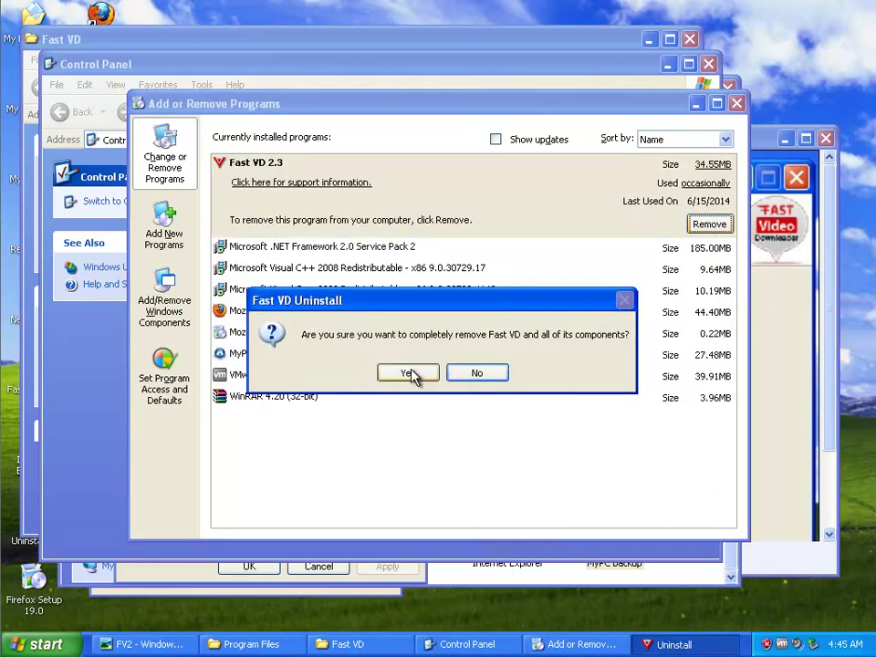
left_click(409, 371)
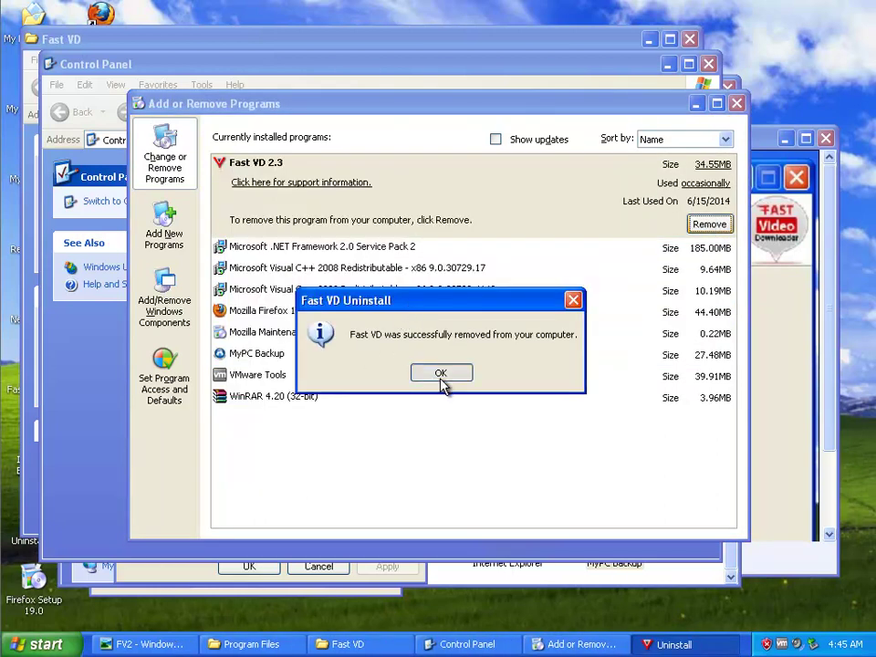
left_click(440, 374)
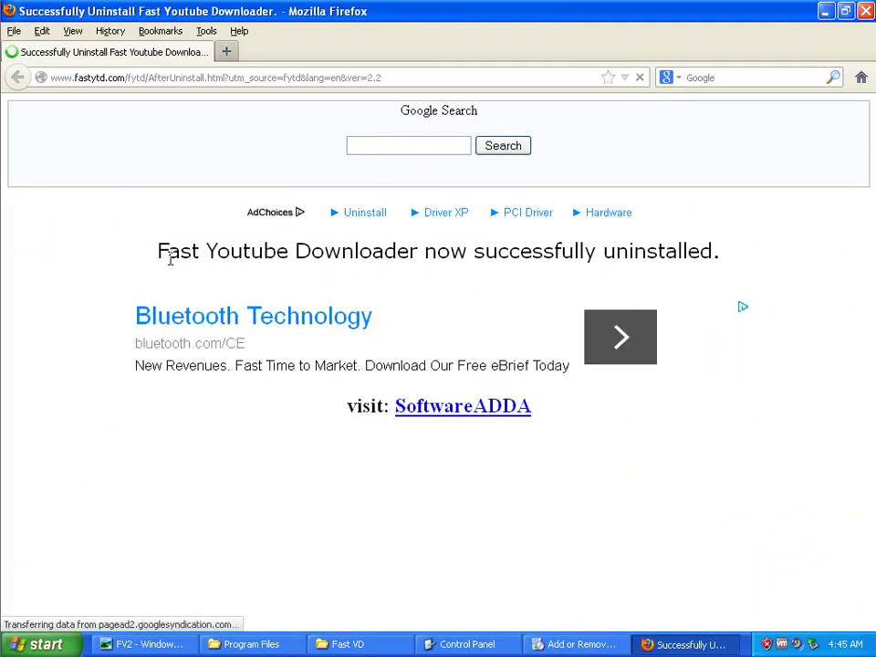
left_click_drag(169, 254, 446, 255)
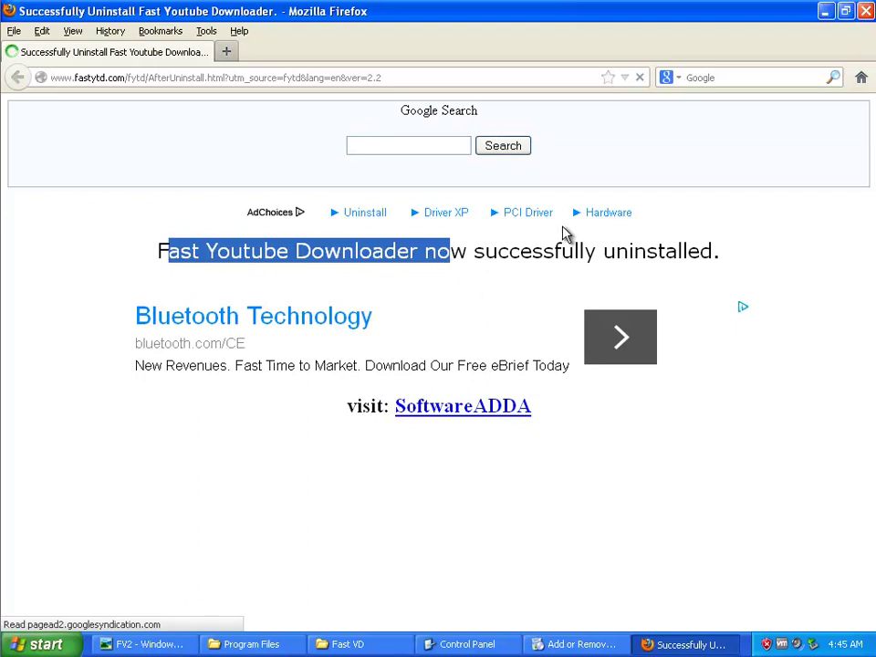
left_click(866, 10)
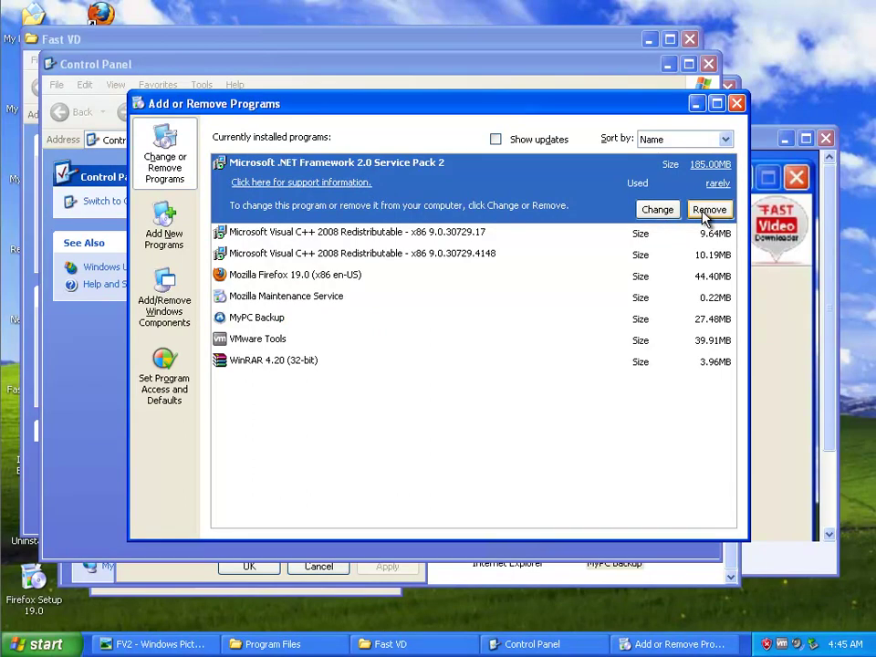
Remove Microsoft .NET Framework 2.0 Service Pack 2 and Microsoft Visual C++ 2008 Redistributable - x86 9.0.30729.17.
left_click(706, 210)
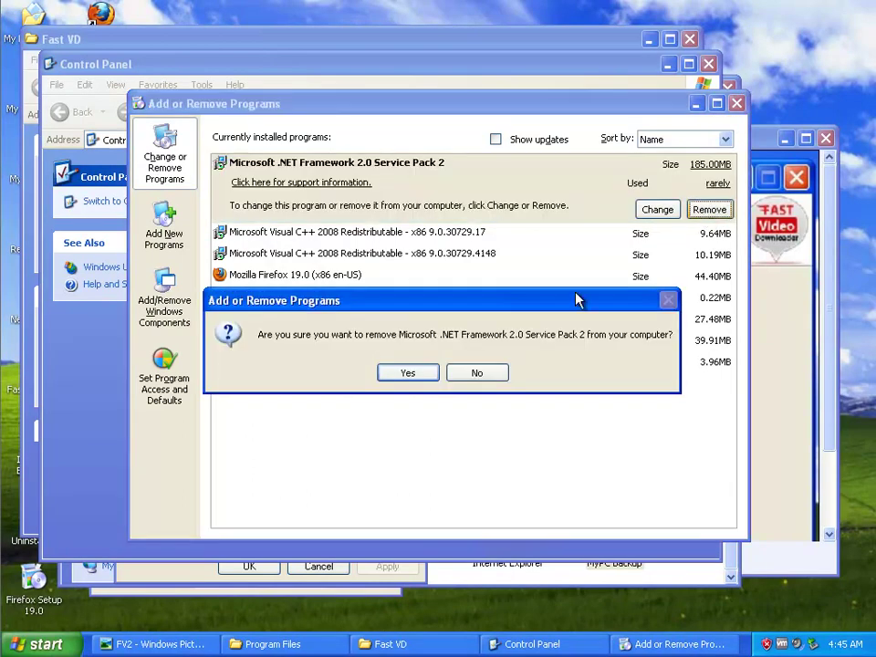
left_click(407, 373)
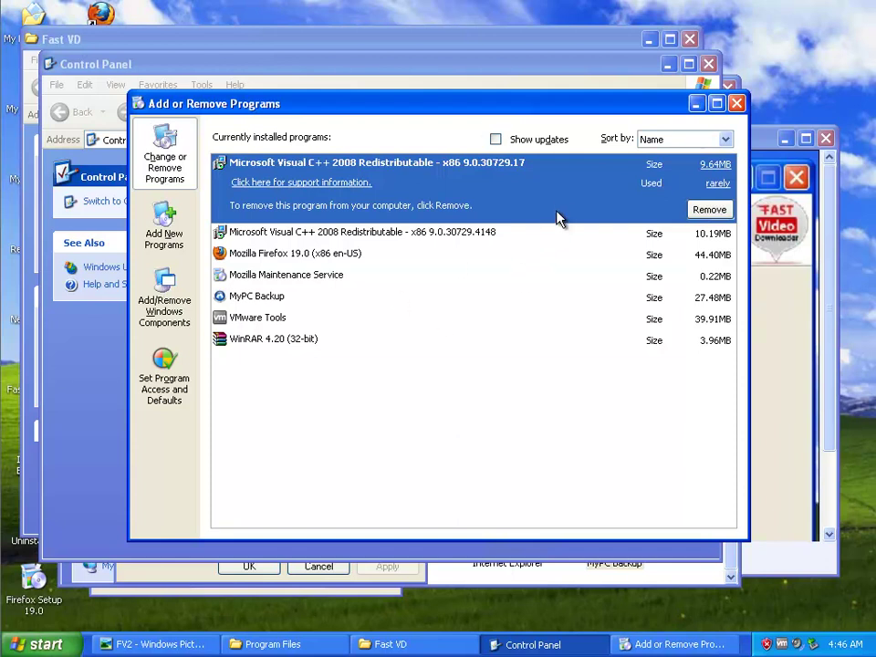
left_click(711, 211)
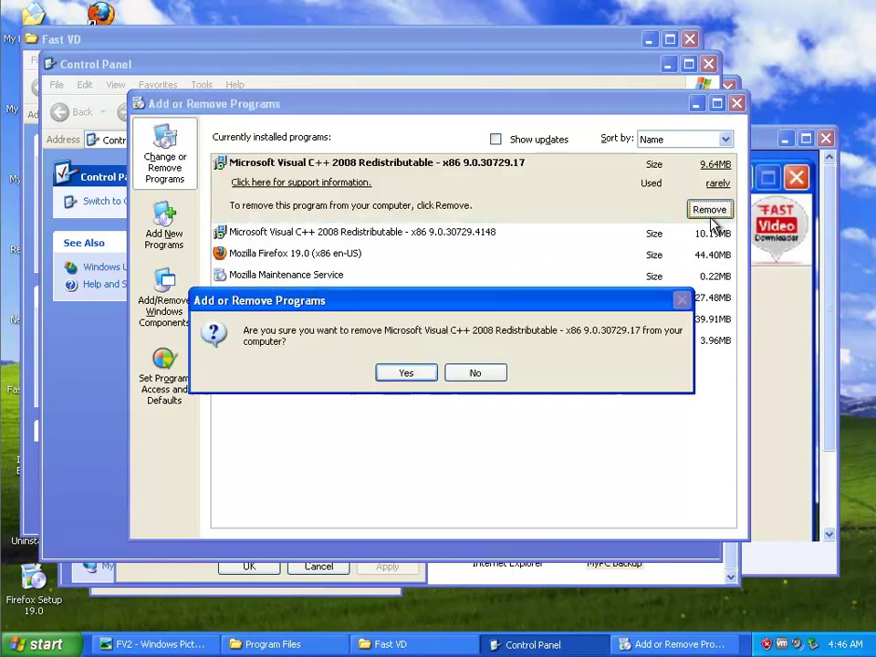
left_click(404, 374)
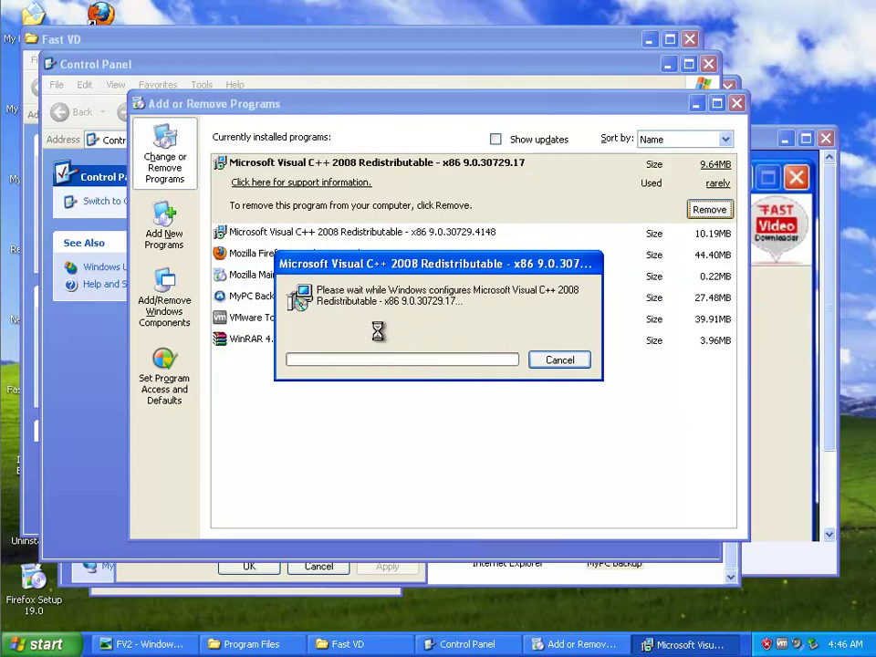
Uninstall MyPC Backup, and close Add or Remove Programs and the Control Panel.
left_click(346, 276)
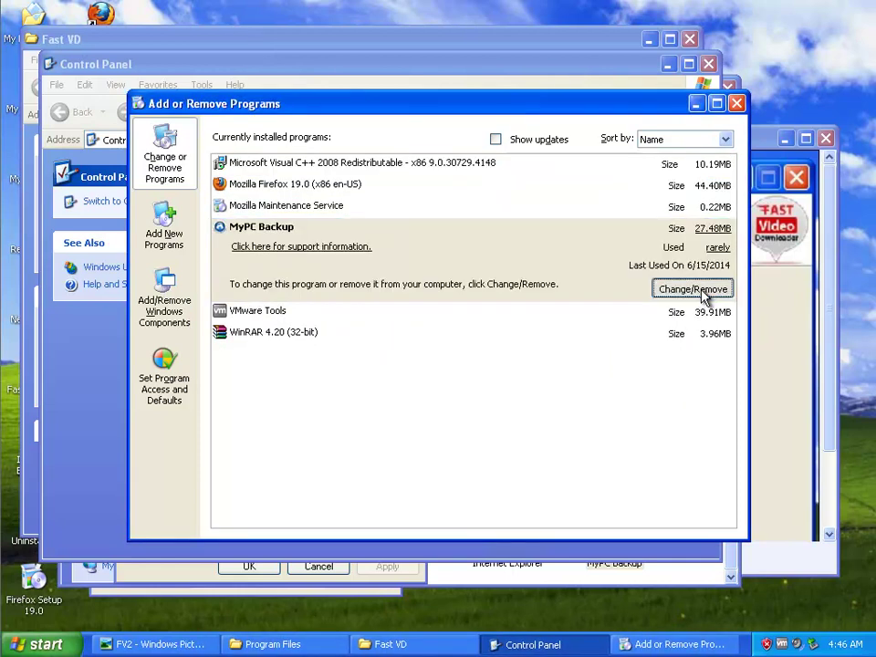
left_click(701, 290)
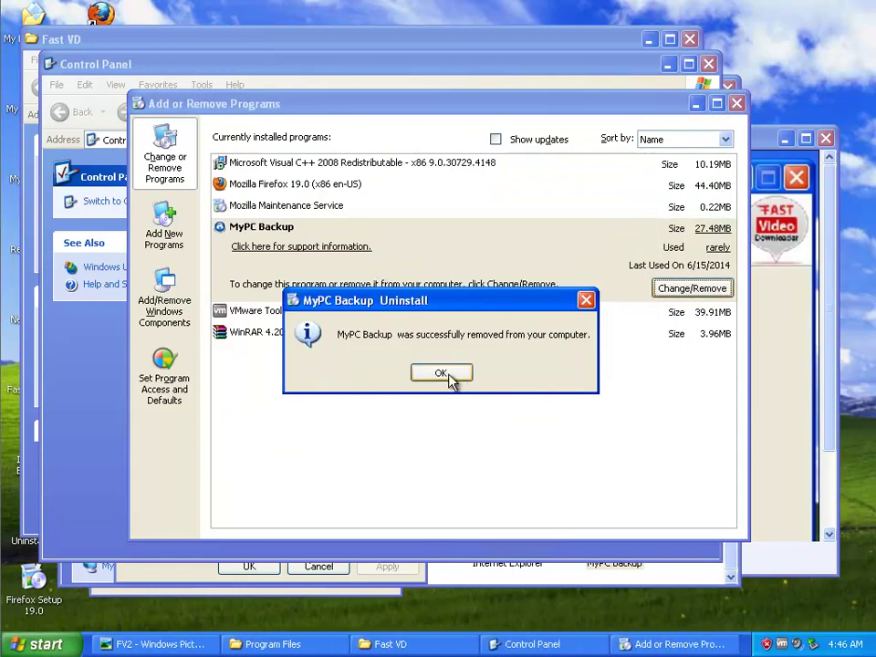
left_click(442, 374)
left_click(737, 103)
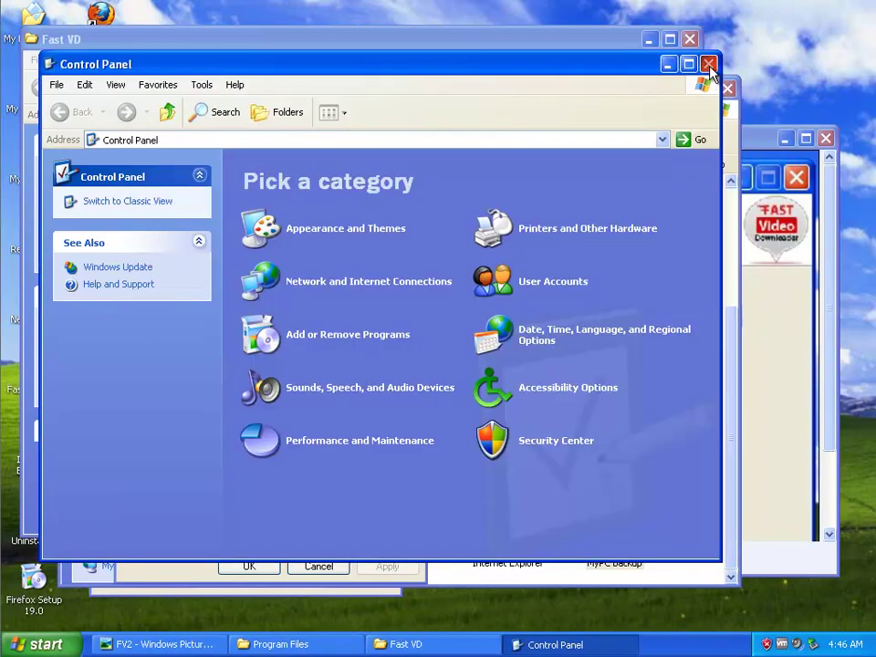
left_click(707, 64)
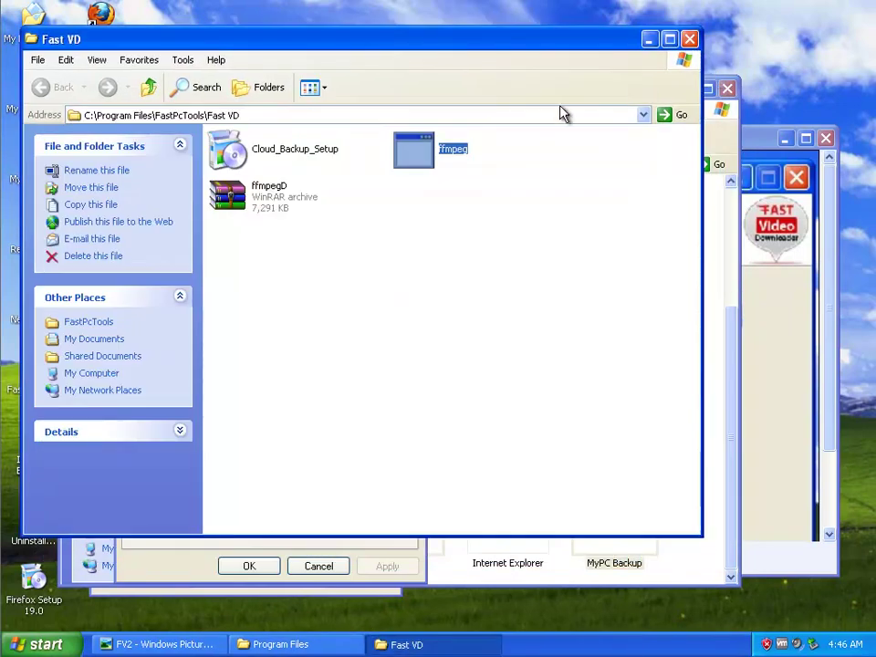
Close the Fast VD folder and delete the FastPcTools and MyPC Backup folders from Program Files.
left_click(689, 39)
left_click(413, 162)
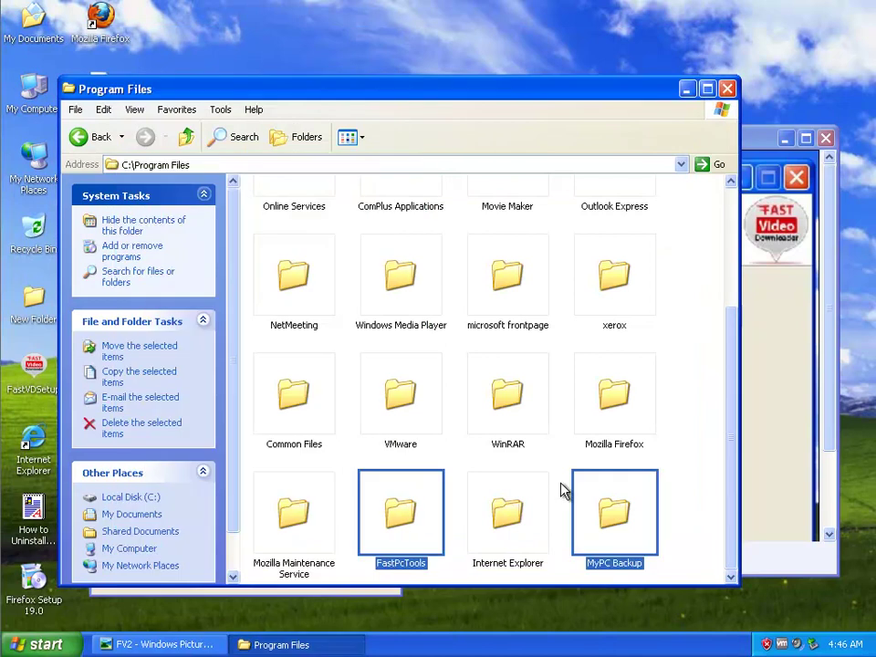
key("Delete")
key("Return")
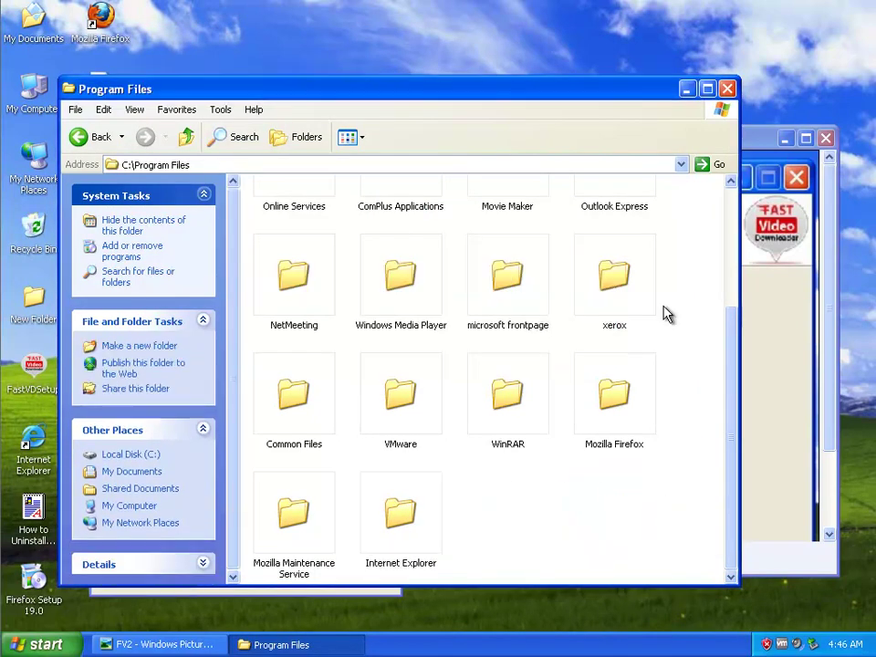
Clear the desktop by closing Program Files and the MyPC Backup properties and minimizing the FV2 picture.
left_click(708, 88)
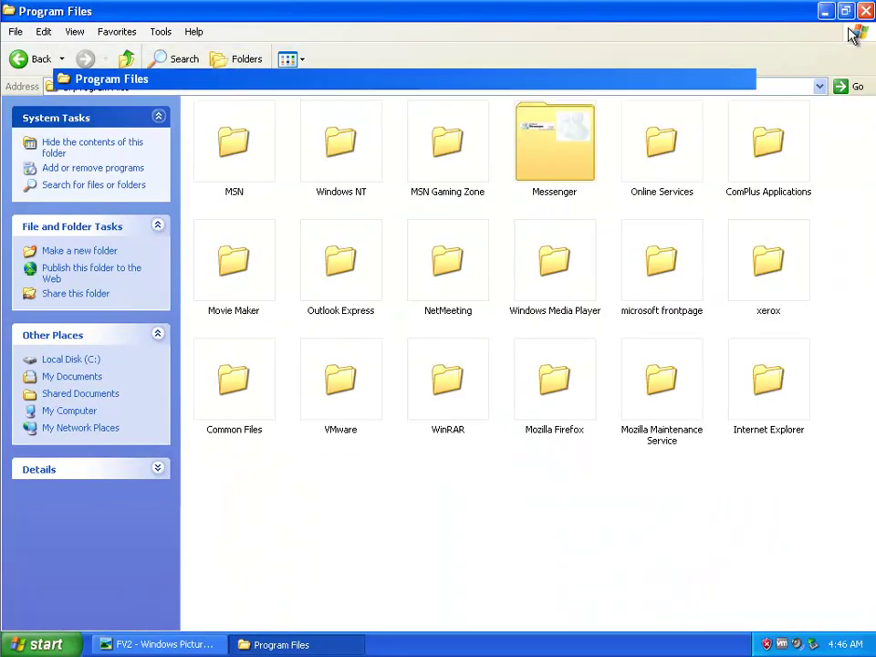
left_click(838, 9)
left_click(727, 89)
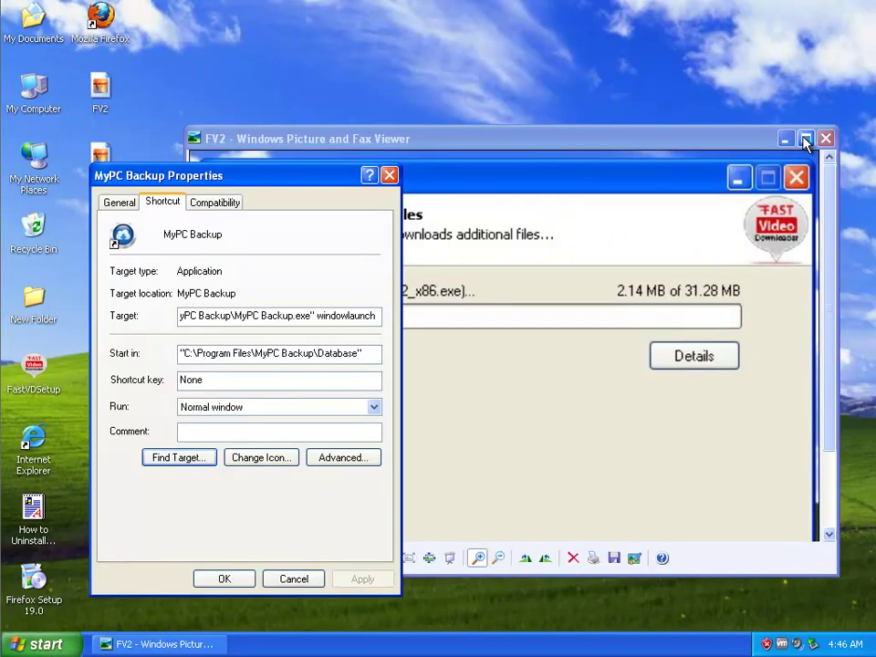
left_click(785, 138)
left_click(390, 175)
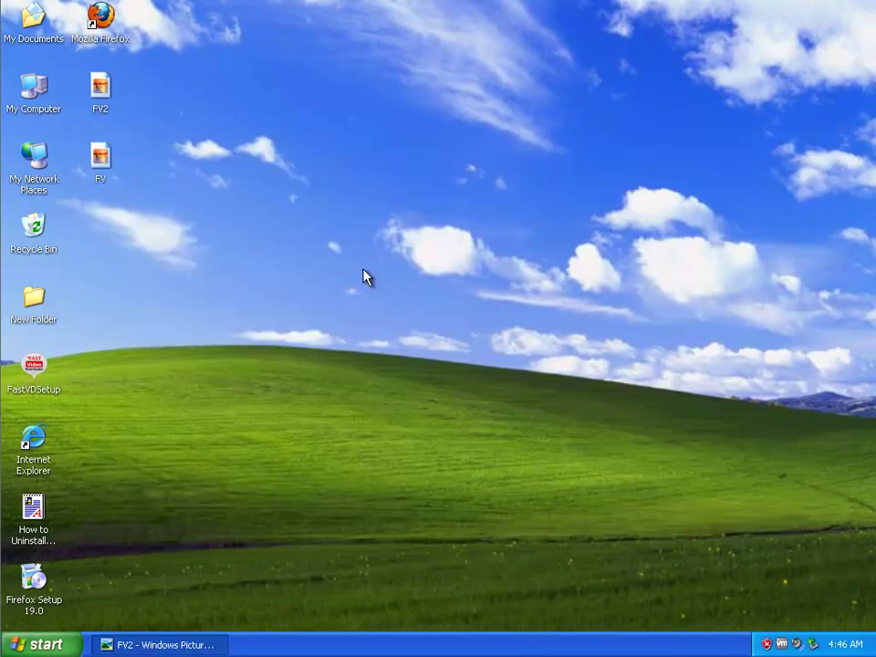
left_click(39, 644)
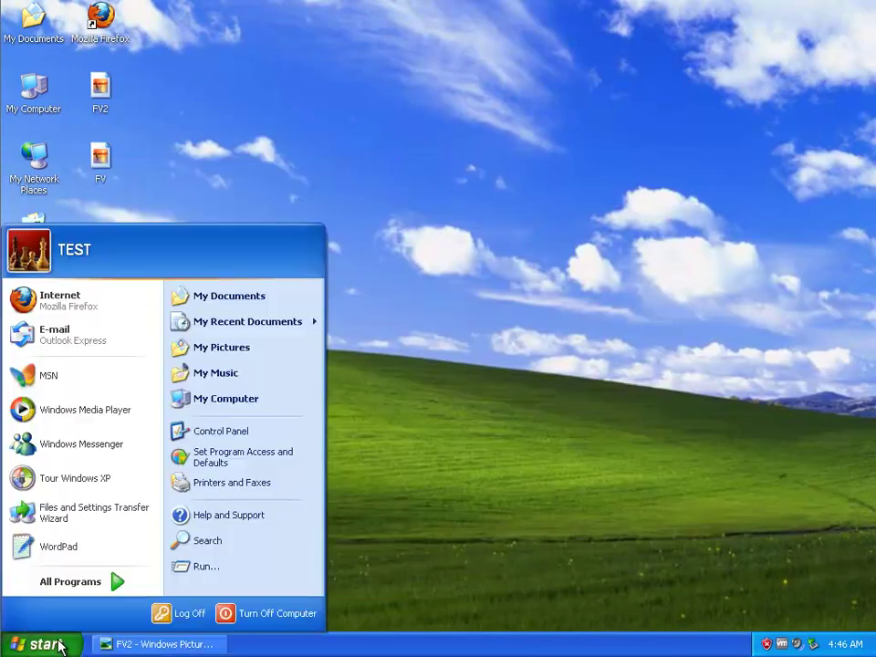
left_click(274, 614)
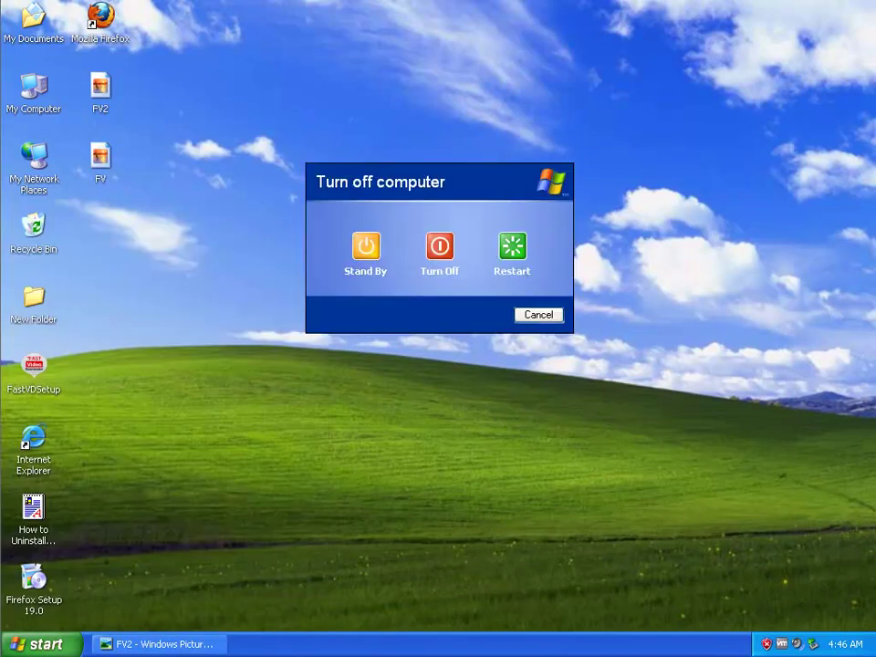
left_click(539, 315)
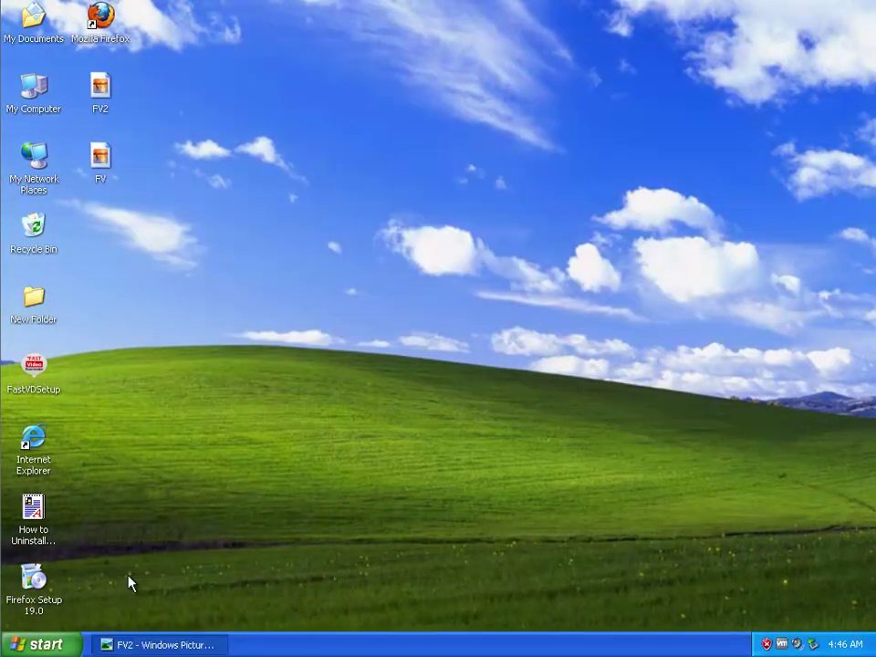
Switch to Mozilla Firefox and open its privacy options.
left_click(57, 642)
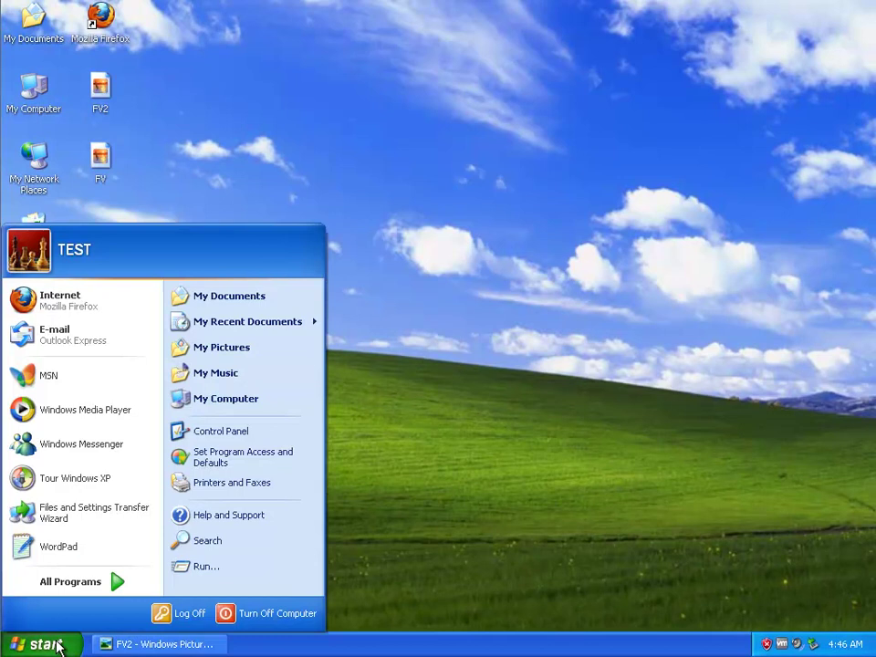
left_click(84, 306)
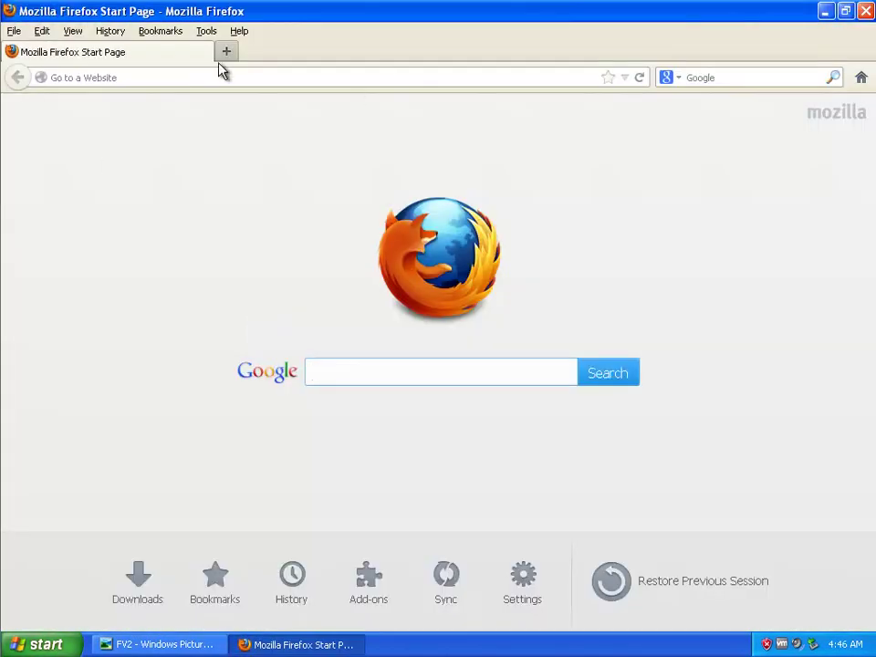
left_click(203, 31)
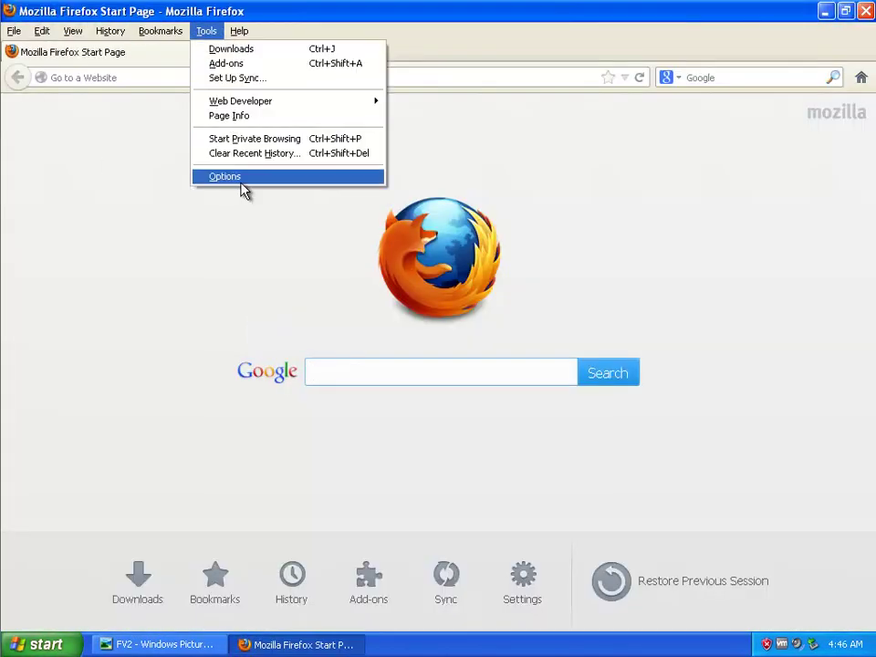
left_click(240, 176)
left_click(486, 184)
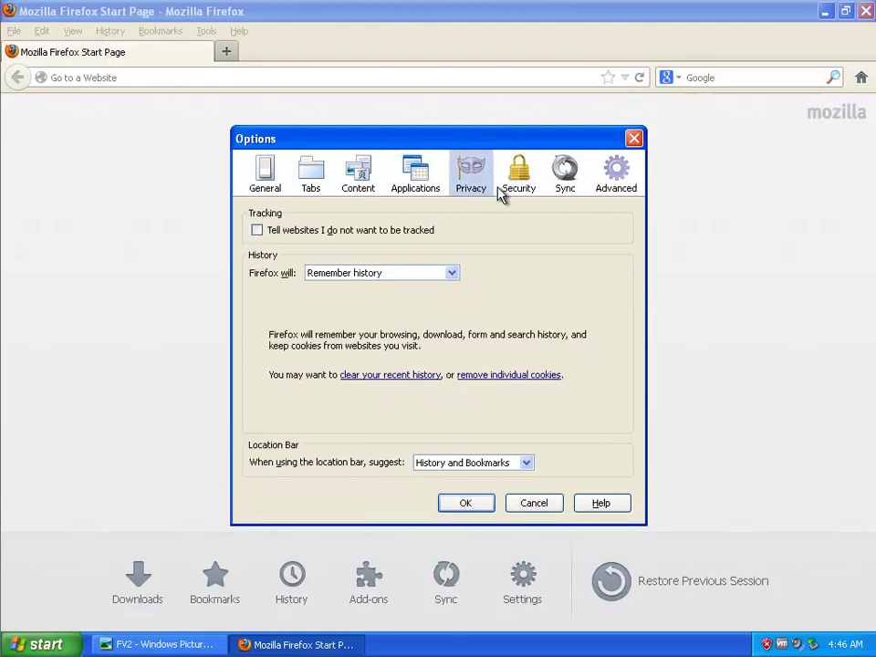
Clear all Firefox history for the time range Everything, including offline website data and site preferences, and accept the options.
left_click(409, 375)
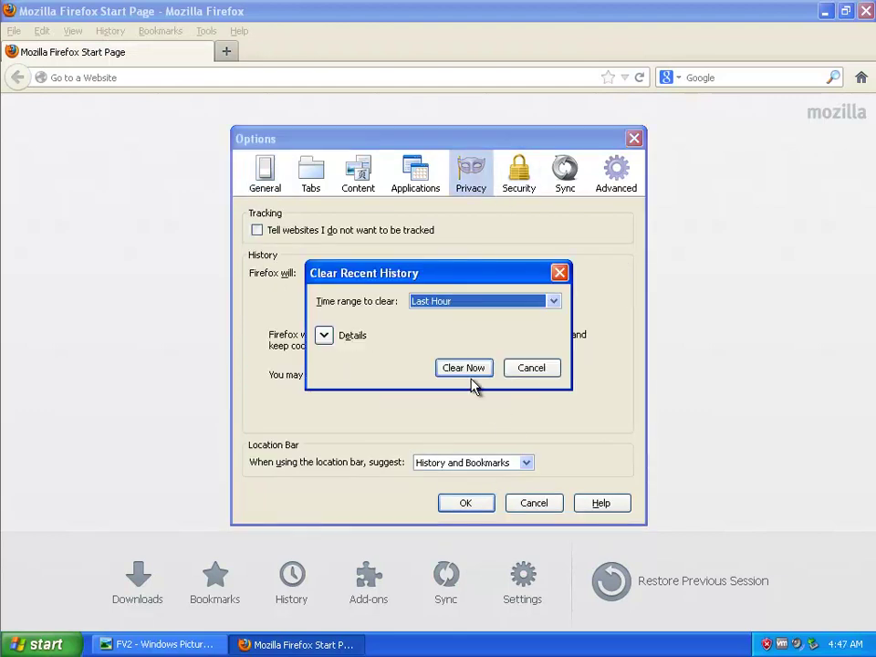
left_click(486, 313)
left_click(489, 391)
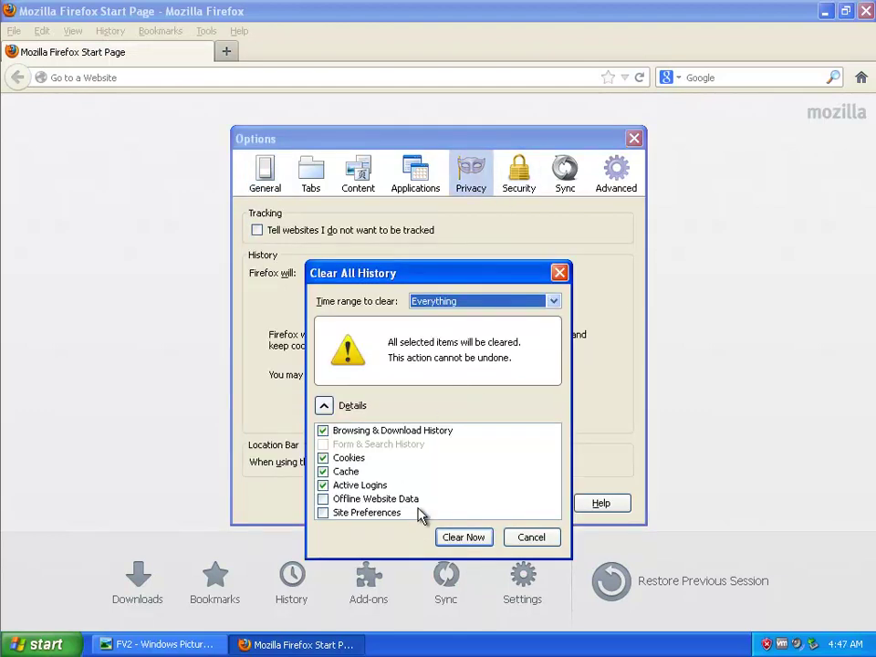
left_click(378, 499)
left_click(375, 513)
left_click(449, 538)
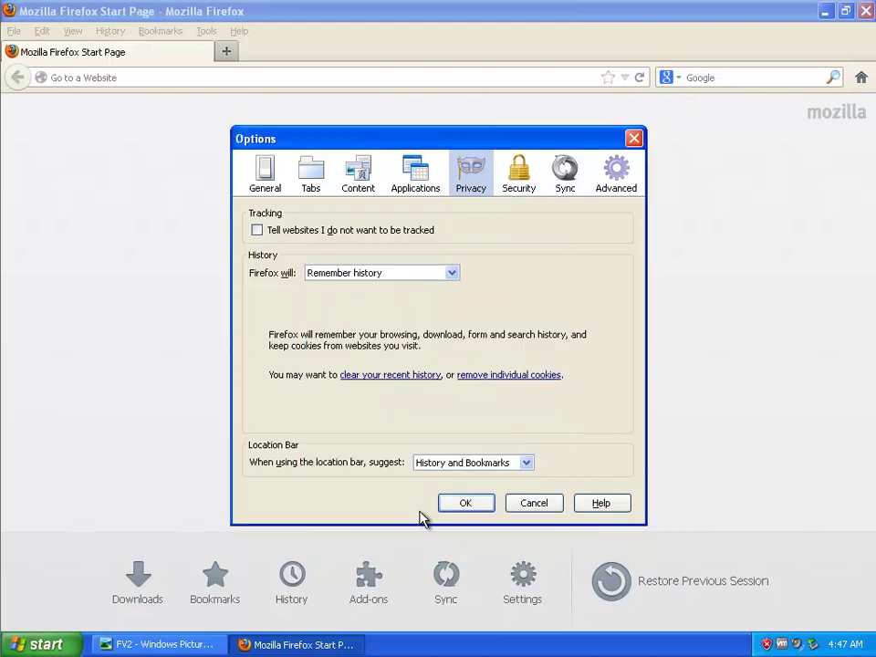
left_click(463, 508)
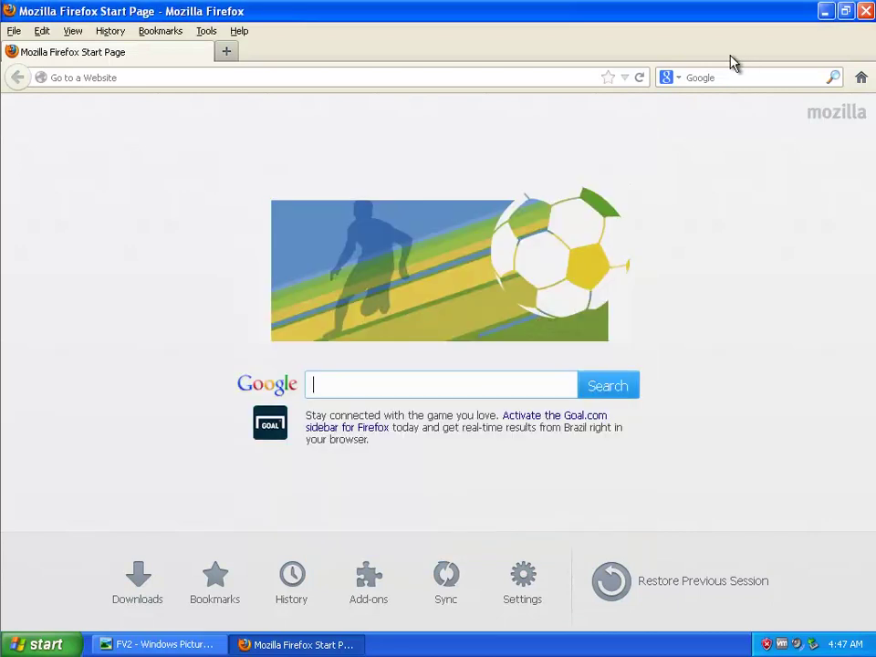
Check the installed Firefox extensions in the Add-ons Manager for unwanted items, and close the browser.
left_click(673, 79)
left_click(196, 53)
left_click(206, 30)
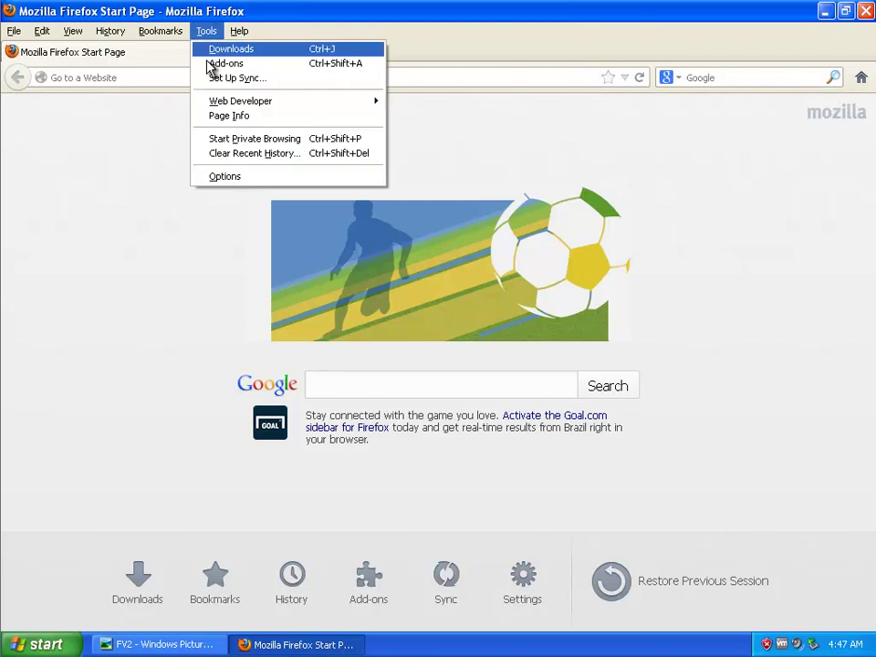
left_click(223, 60)
left_click(92, 206)
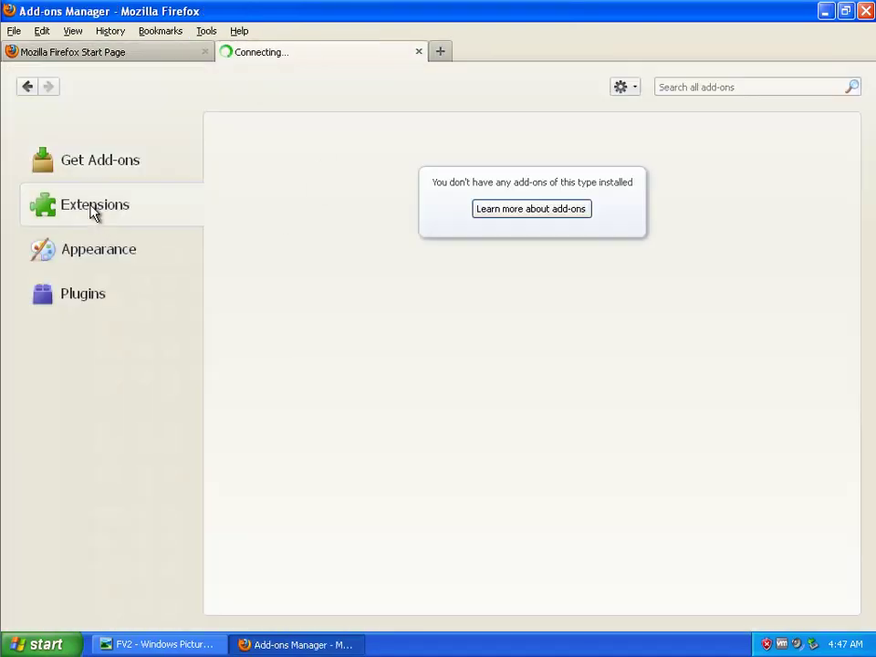
left_click(419, 52)
left_click(866, 11)
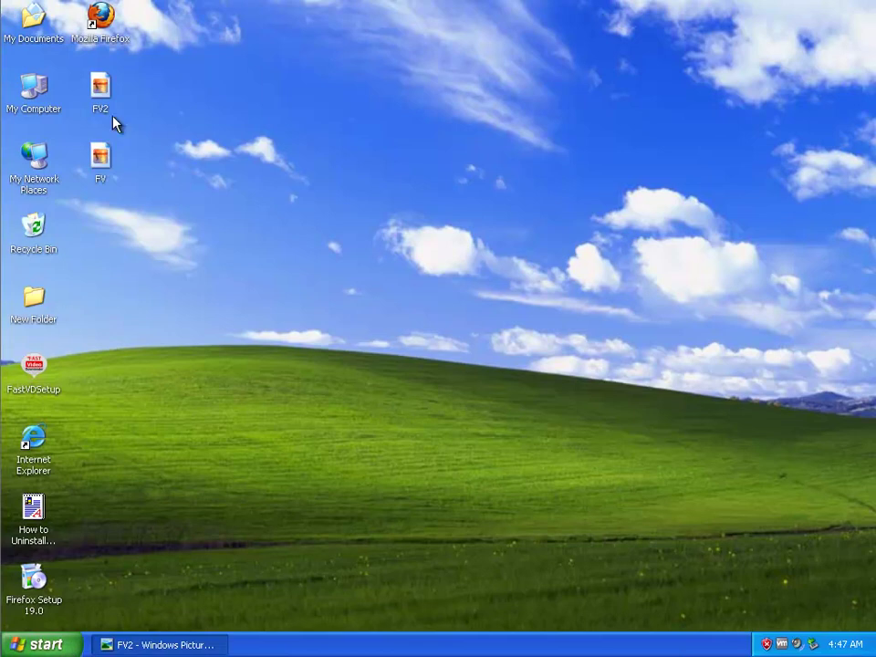
Bring back the FV2 picture, and set up a Windows search of all files and folders for "FAST VD".
left_click(102, 176)
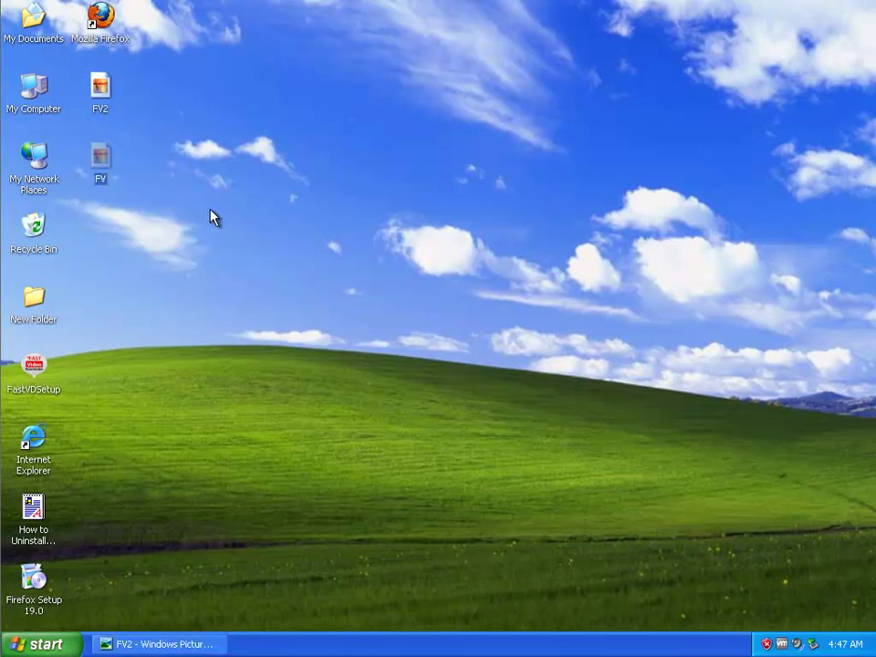
left_click(197, 644)
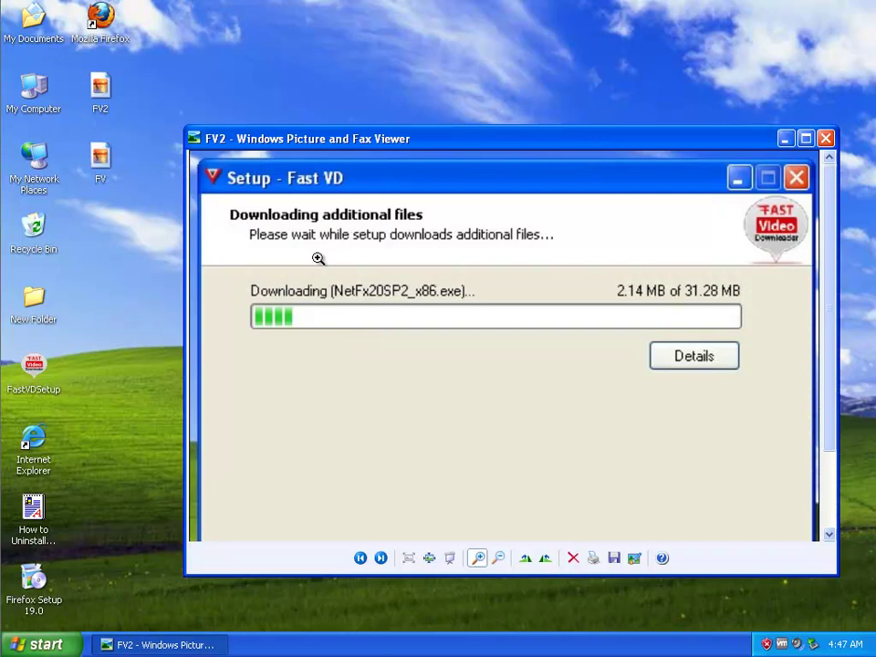
left_click(38, 644)
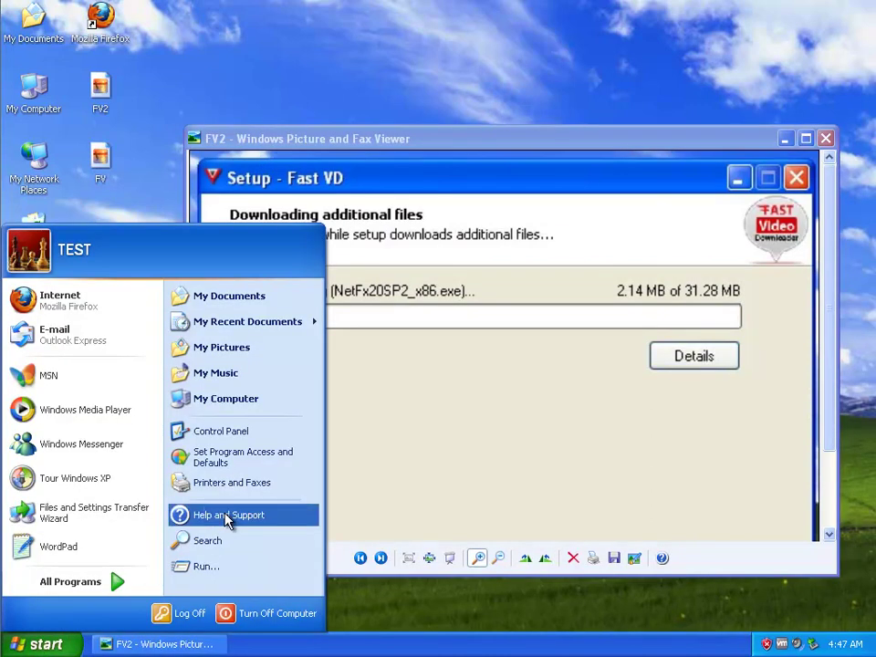
left_click(219, 544)
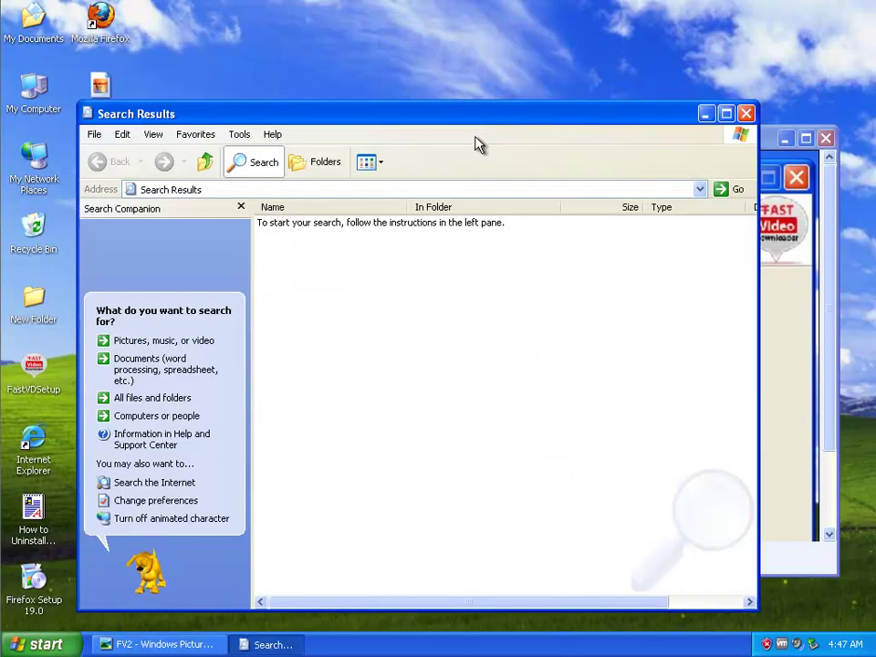
left_click_drag(501, 117, 570, 209)
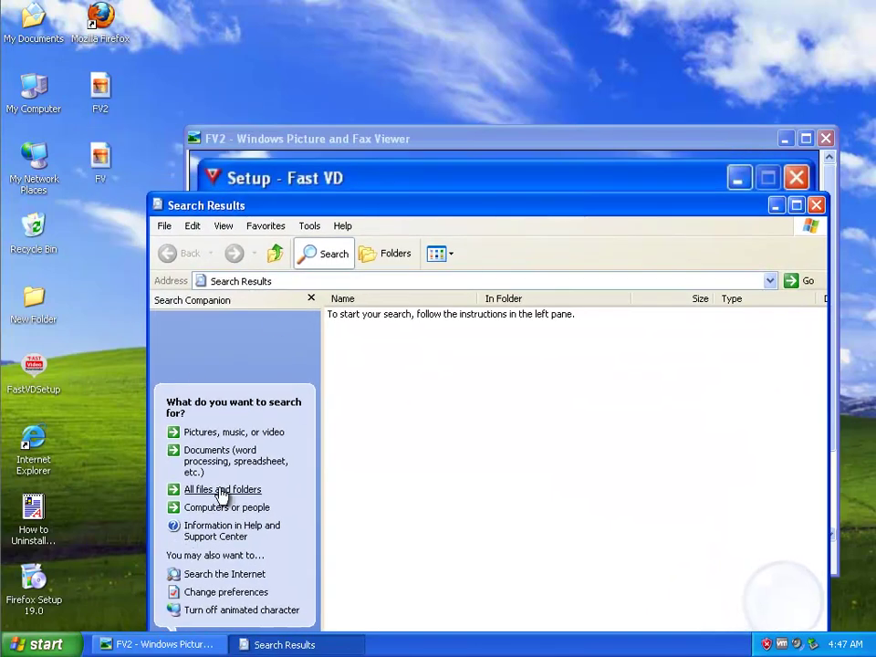
left_click(221, 490)
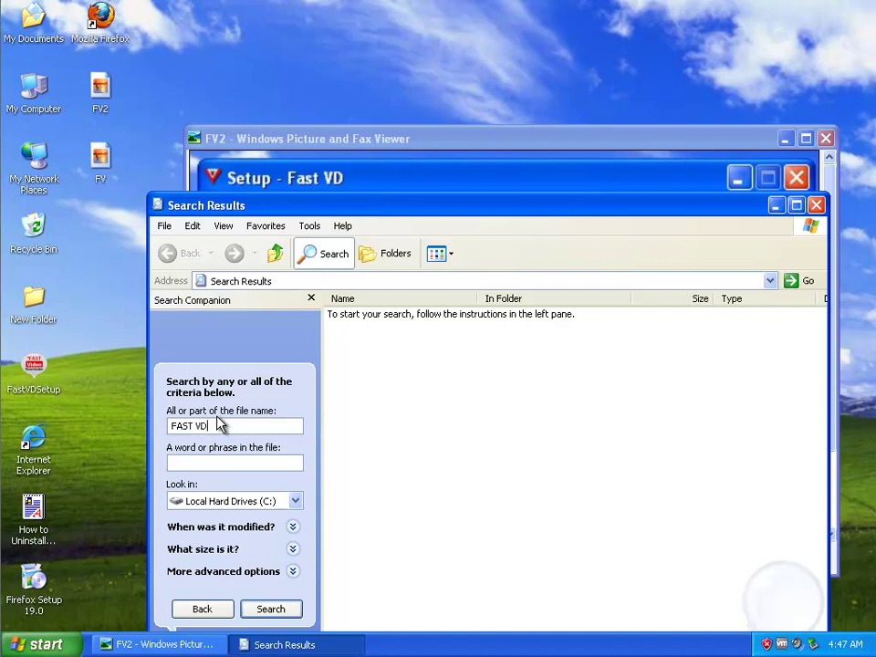
Search My Computer for the entered name, including system folders, hidden files and folders, and subfolders.
left_click(294, 501)
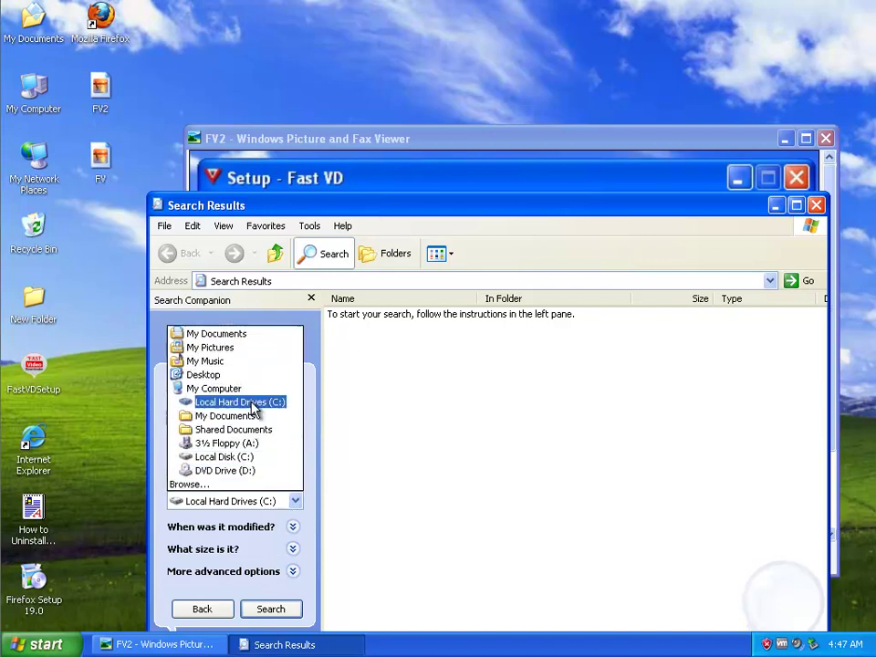
left_click(213, 387)
left_click(293, 572)
left_click(172, 523)
left_click(172, 562)
left_click(172, 575)
left_click(270, 609)
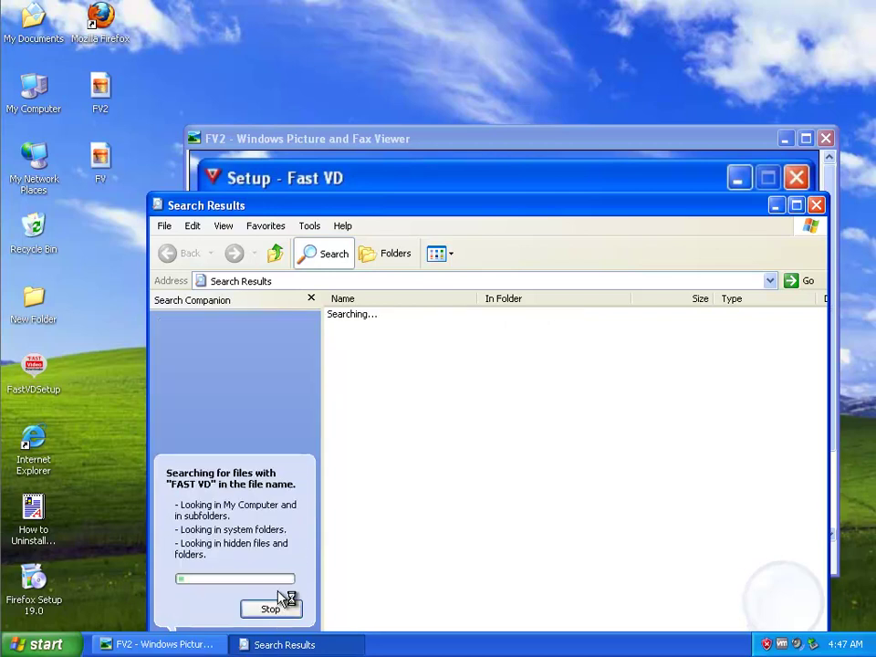
Bring back the picture viewer, switch to the FV picture and enlarge its MyPCBackup offer.
left_click(180, 641)
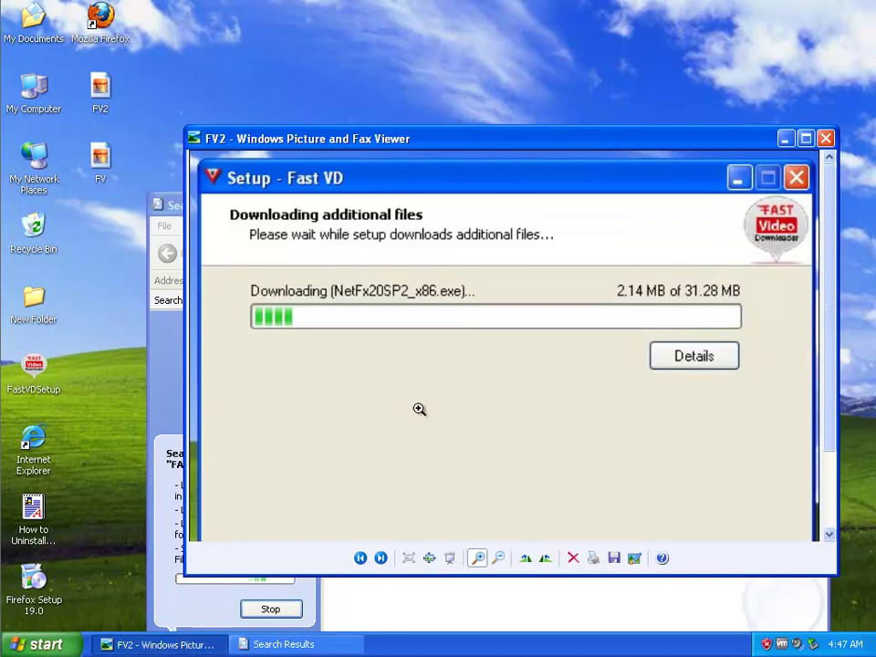
left_click(361, 557)
left_click(449, 380)
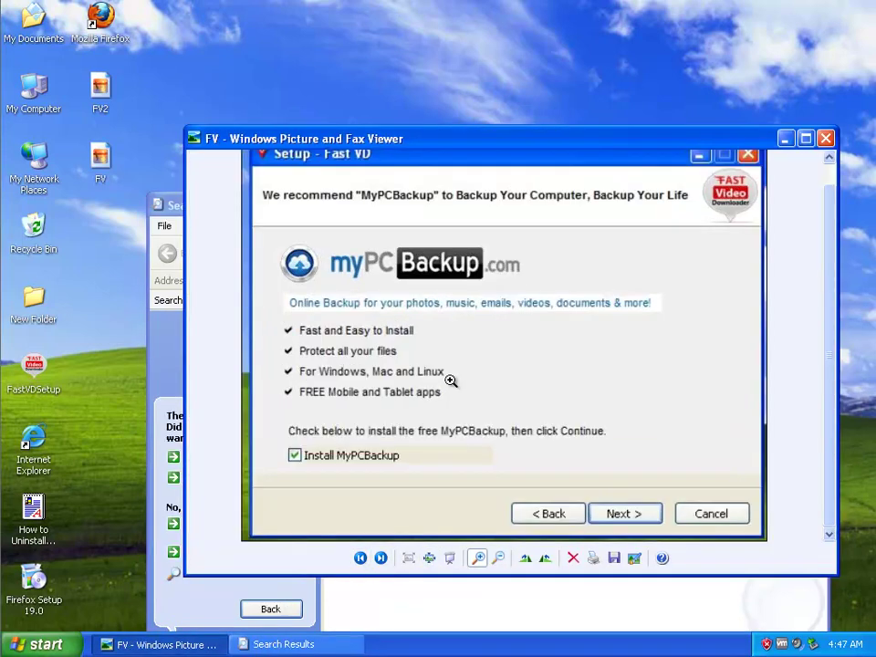
left_click(428, 375)
Search all files and folders on My Computer for the name "MYPC BACKUP".
double_click(35, 87)
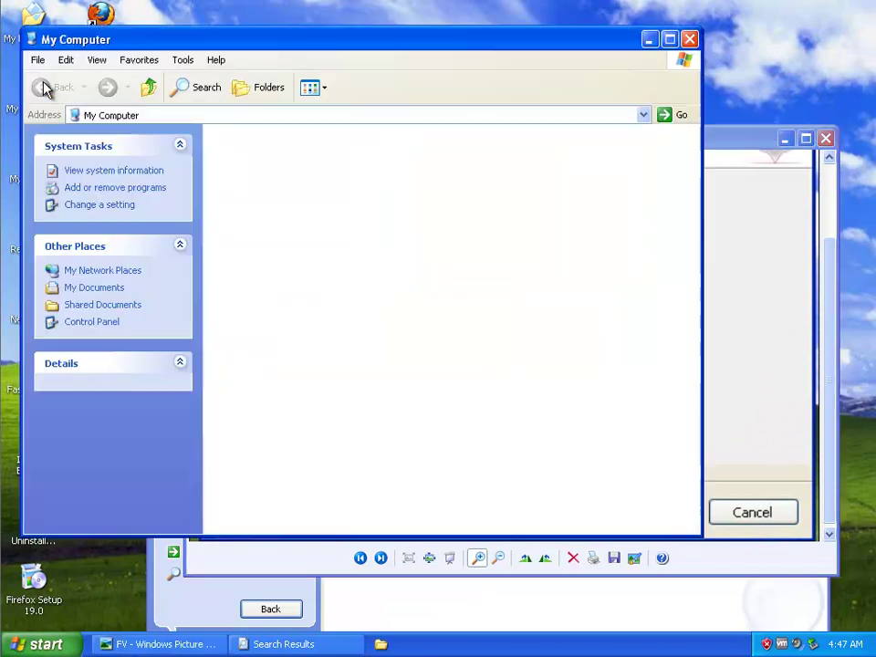
left_click(197, 87)
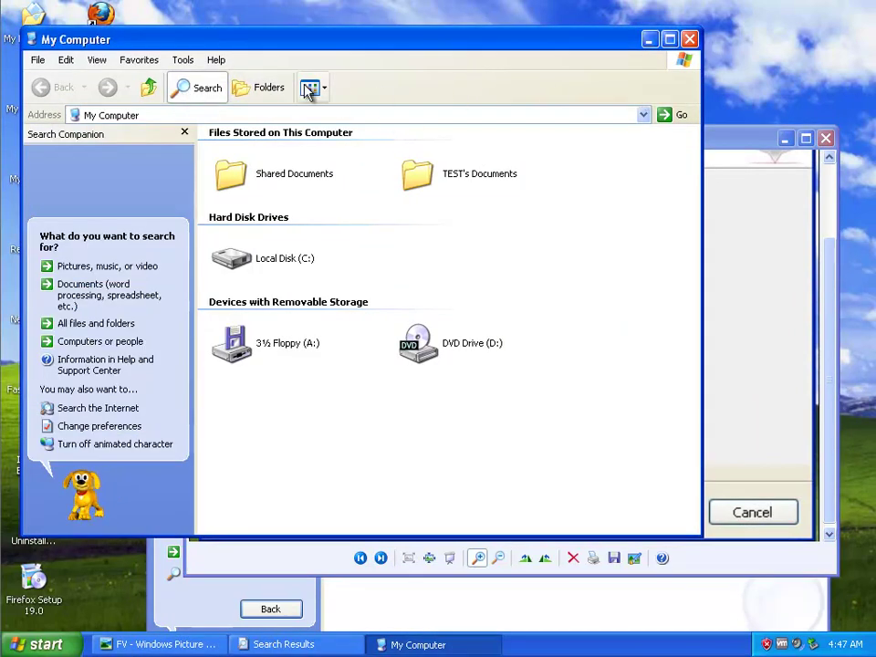
left_click(87, 324)
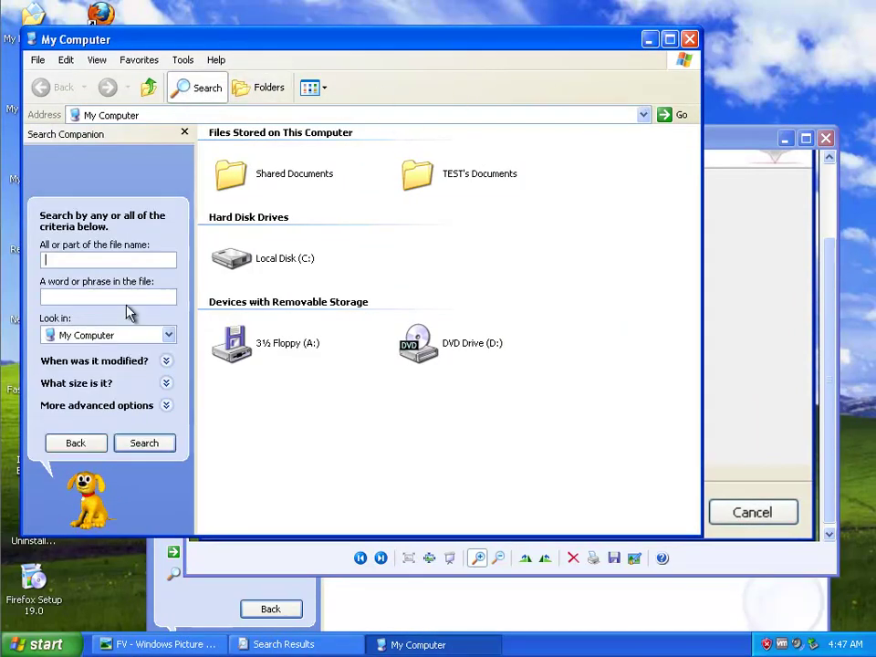
type("MY")
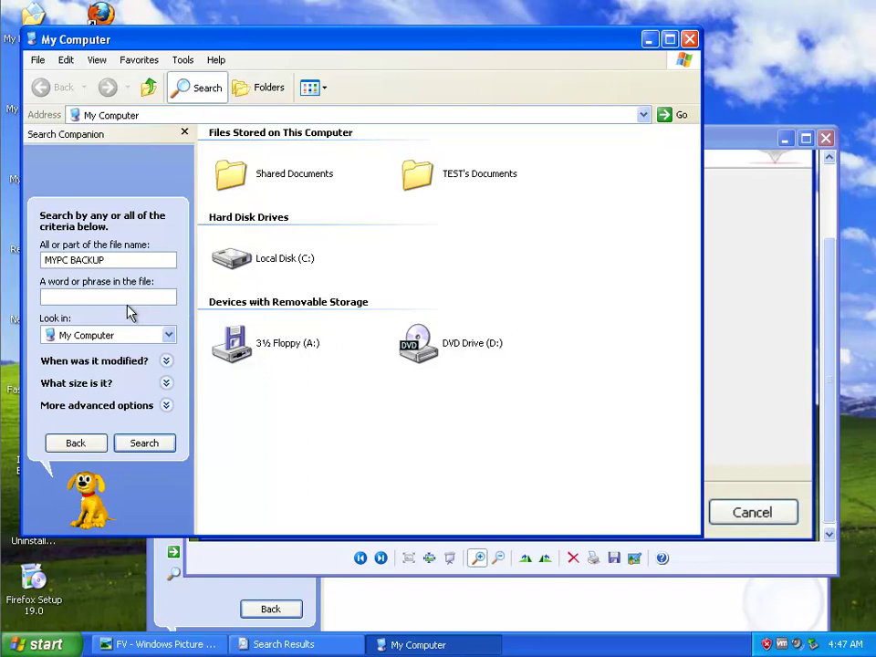
type("PC BACKUP")
key("Return")
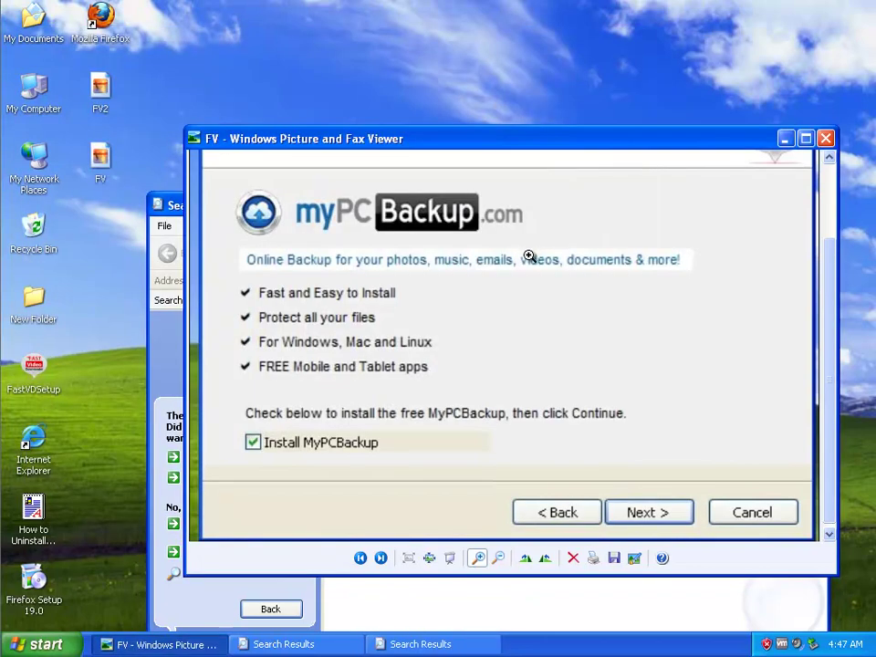
Open Registry Editor and search keys, values and data for the Fast VD name.
key("super+r")
type("RE")
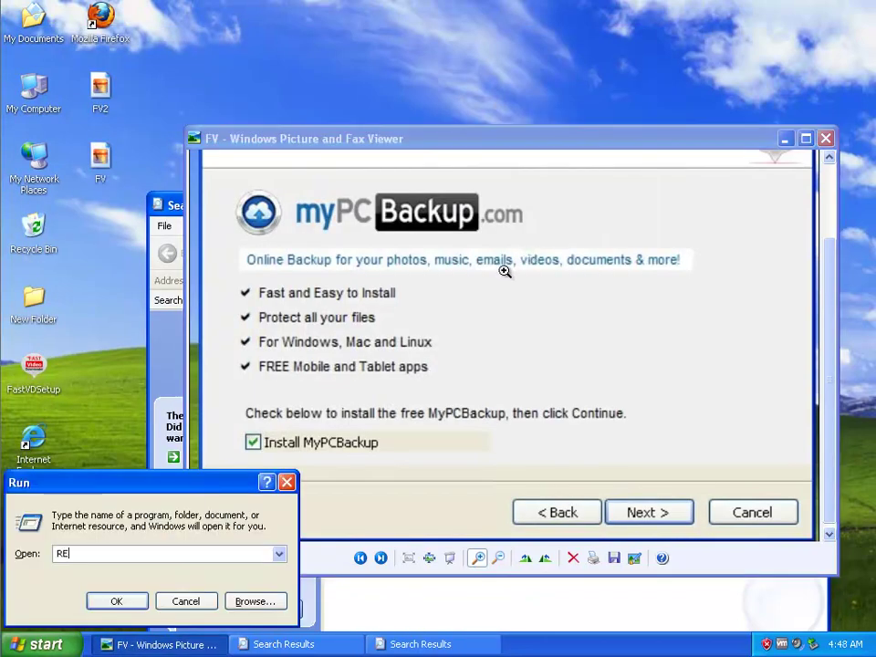
key("Return")
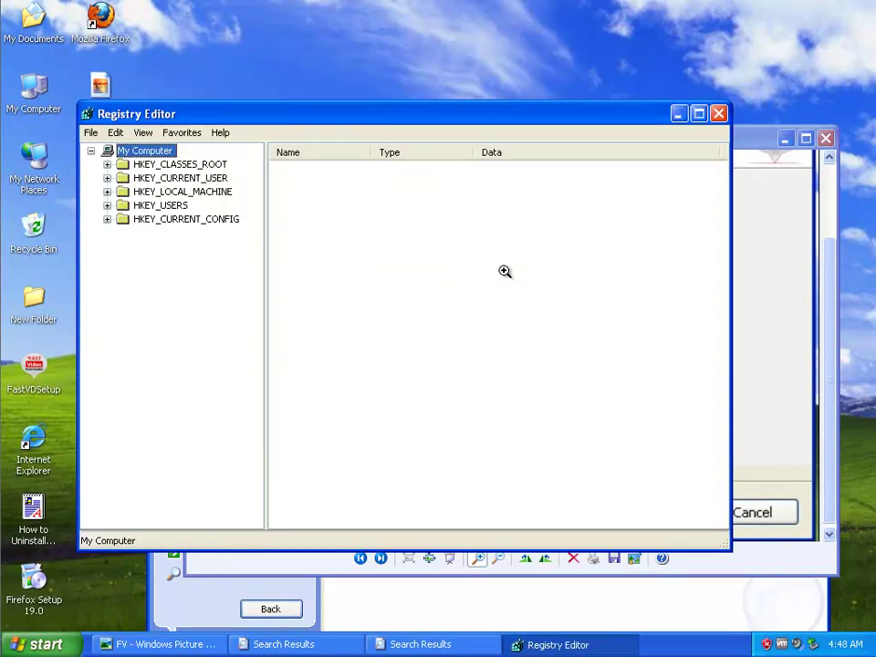
key("ctrl+f")
type("FAST V")
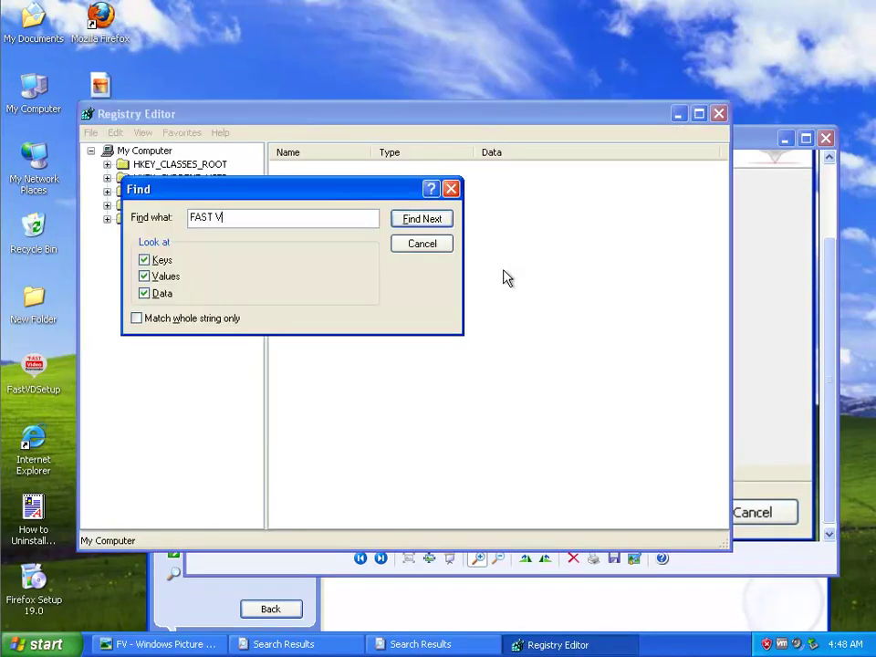
key("Return")
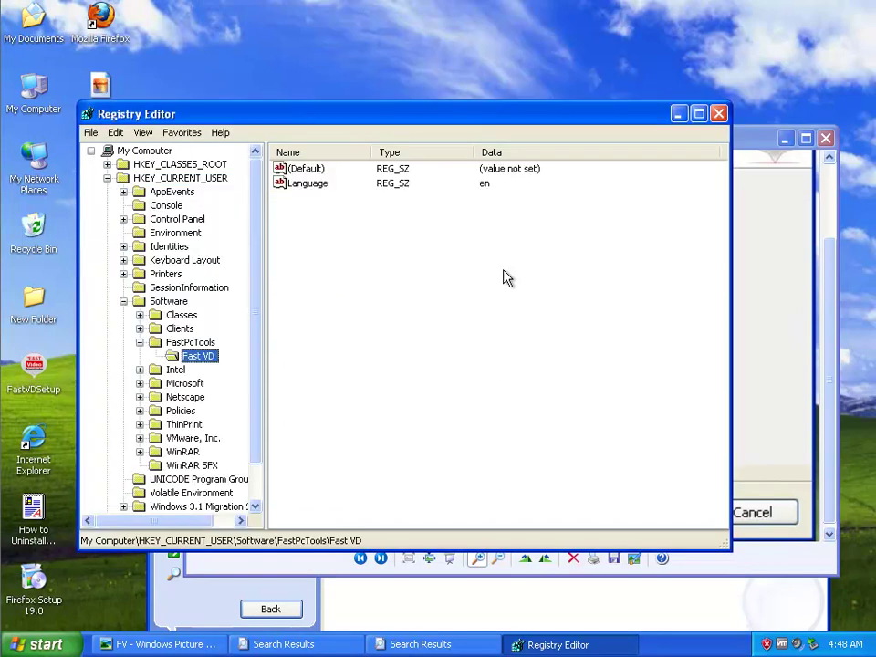
Delete the Fast VD key under HKEY_CURRENT_USER\Software\FastPcTools and the next match in the Search Assistant's ACMru\5603 key.
key("Delete")
key("Return")
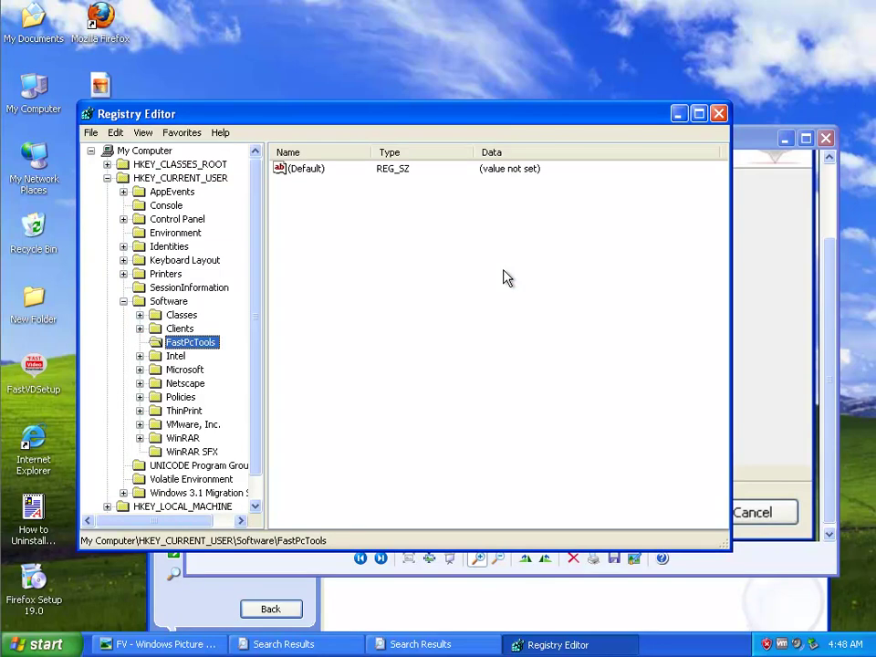
key("F3")
key("Delete")
key("Return")
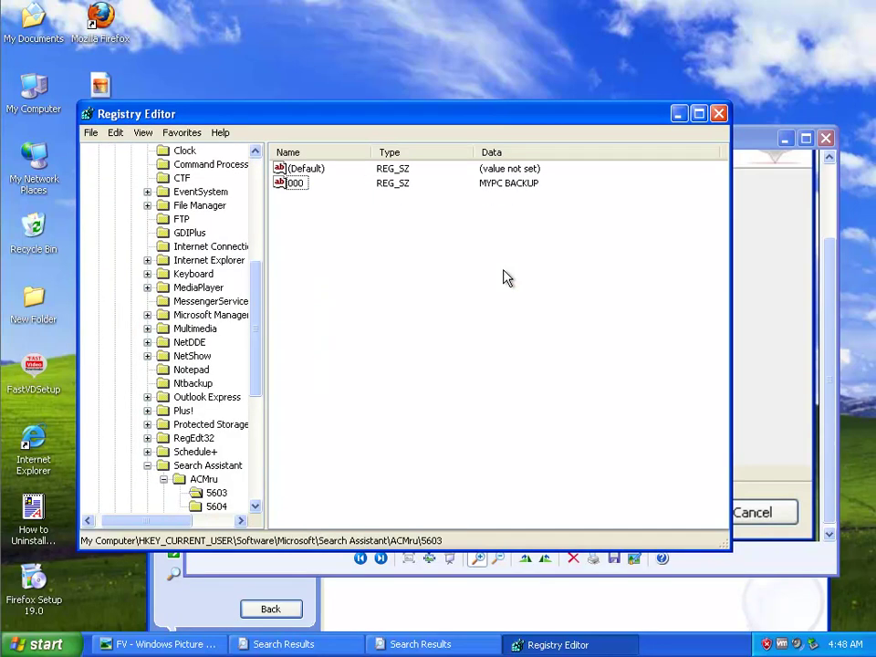
Delete the MYPC BACKUP value from the ACMru\5603 key, look for further Fast VD matches, and close Registry Editor.
left_click(298, 184)
key("Delete")
key("Return")
key("F3")
key("F3")
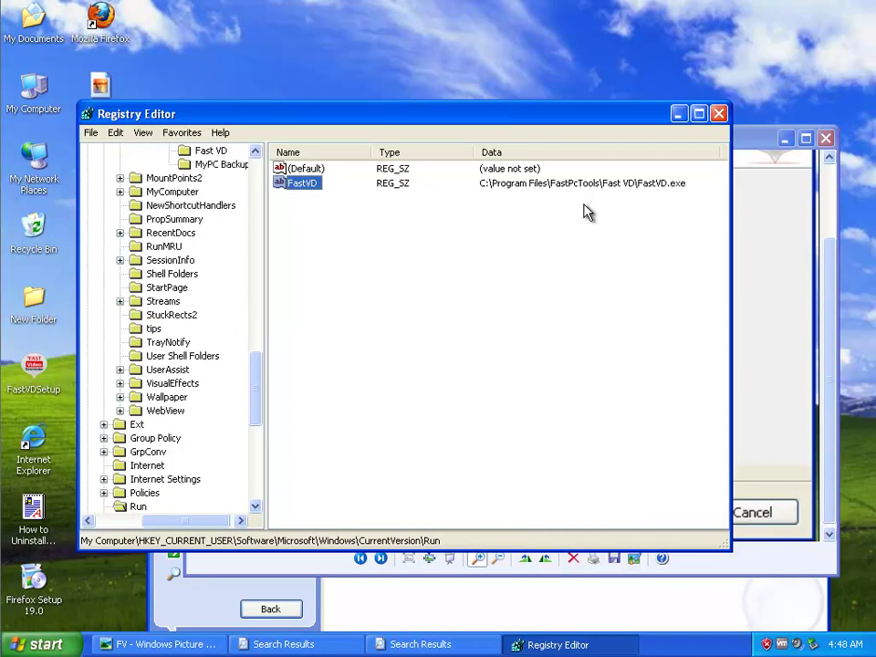
left_click(717, 114)
Delete the FastVDSetup application and all FASTVD prefetch files from the Fast VD search results, and close that results window.
left_click(780, 139)
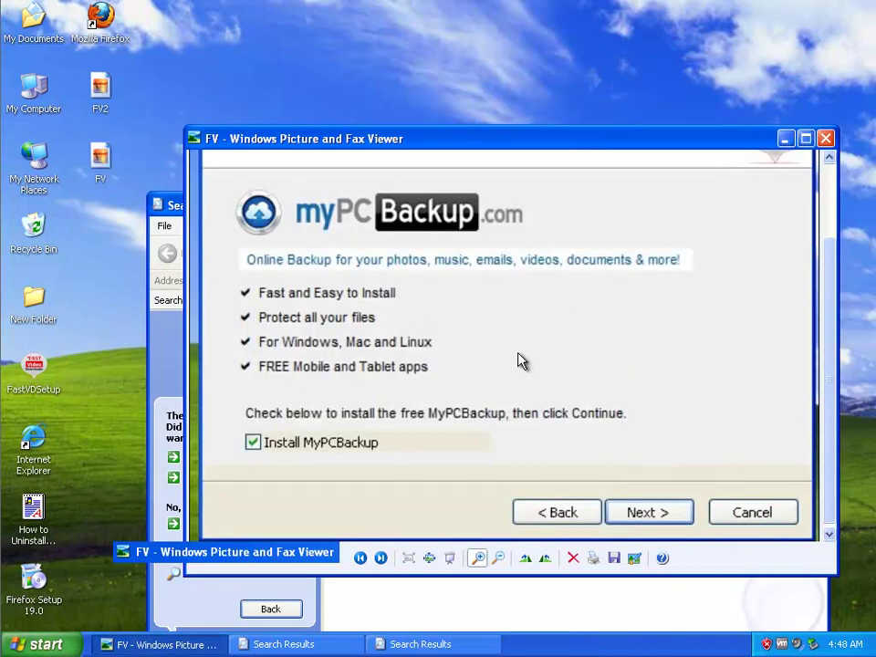
left_click(383, 373, "shift")
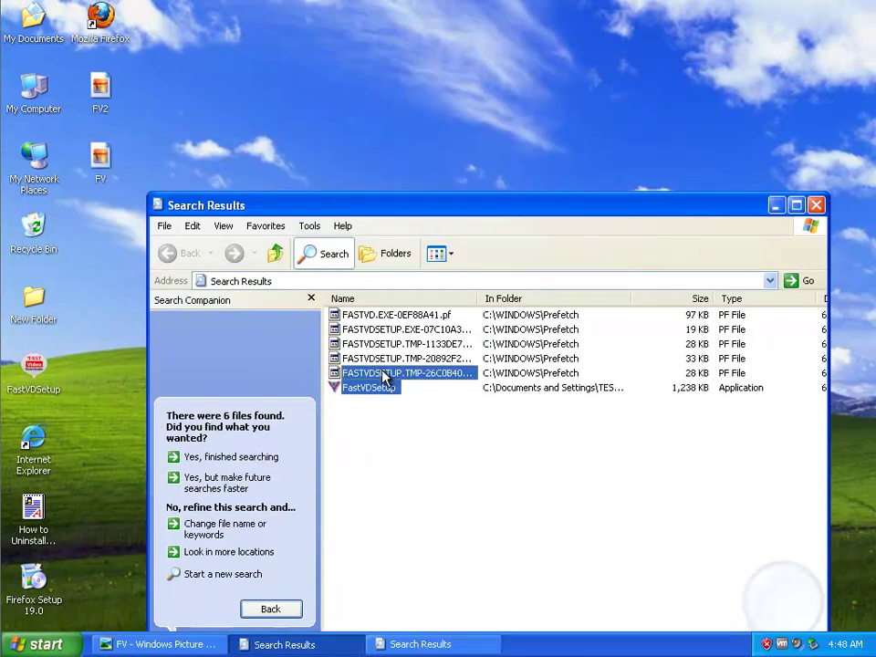
left_click(384, 359, "shift")
left_click(386, 344, "shift")
left_click(389, 329, "shift")
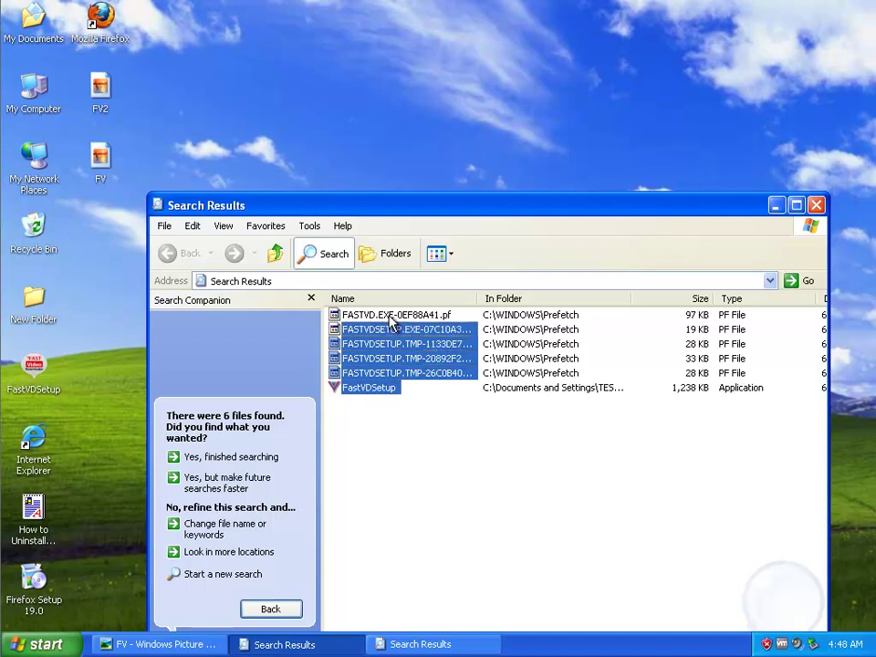
left_click(390, 315, "shift")
key("Delete")
left_click(522, 353)
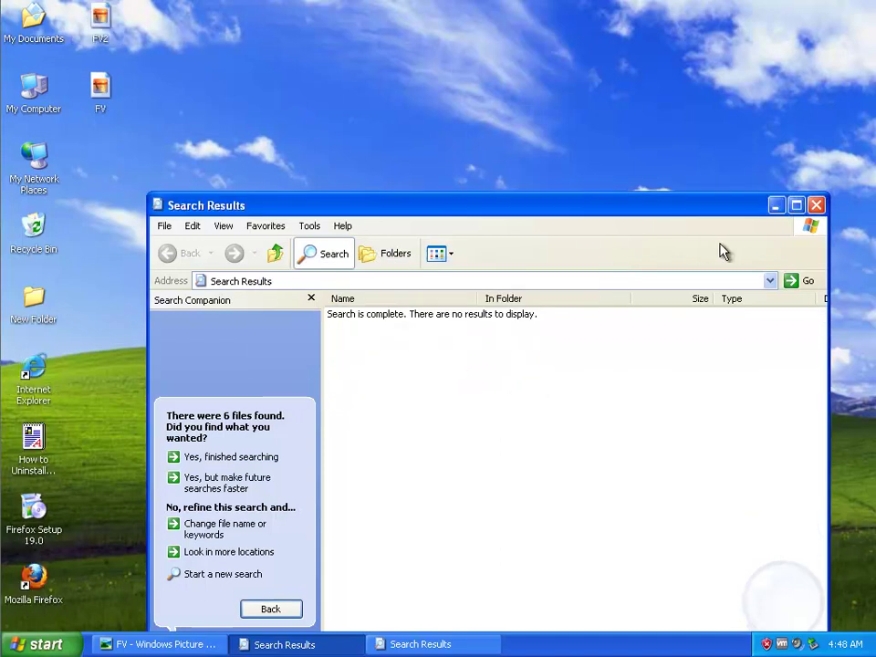
left_click(816, 205)
Delete the file found by the MYPC BACKUP search and close its results window.
left_click(296, 643)
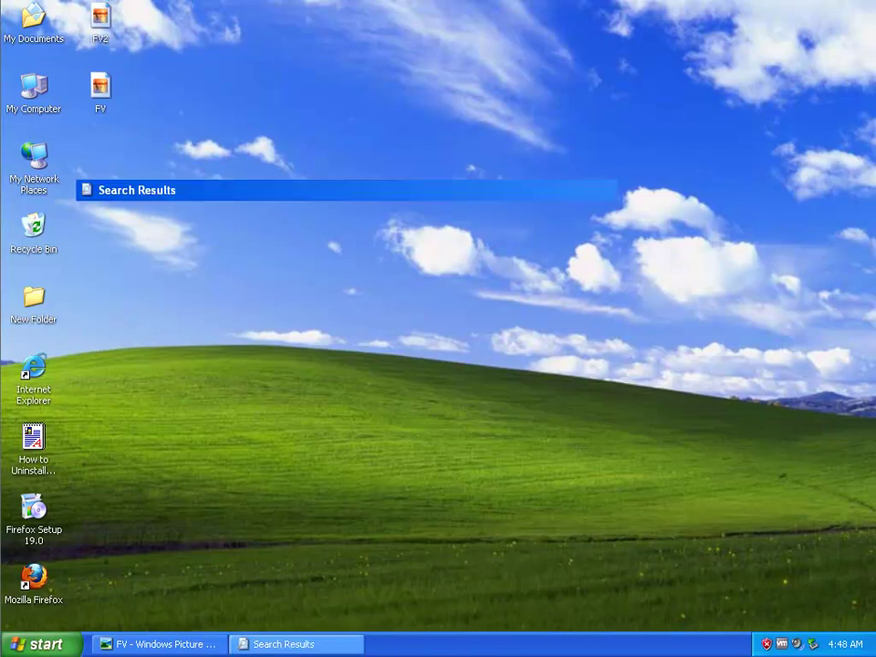
left_click(308, 153)
key("Delete")
key("Return")
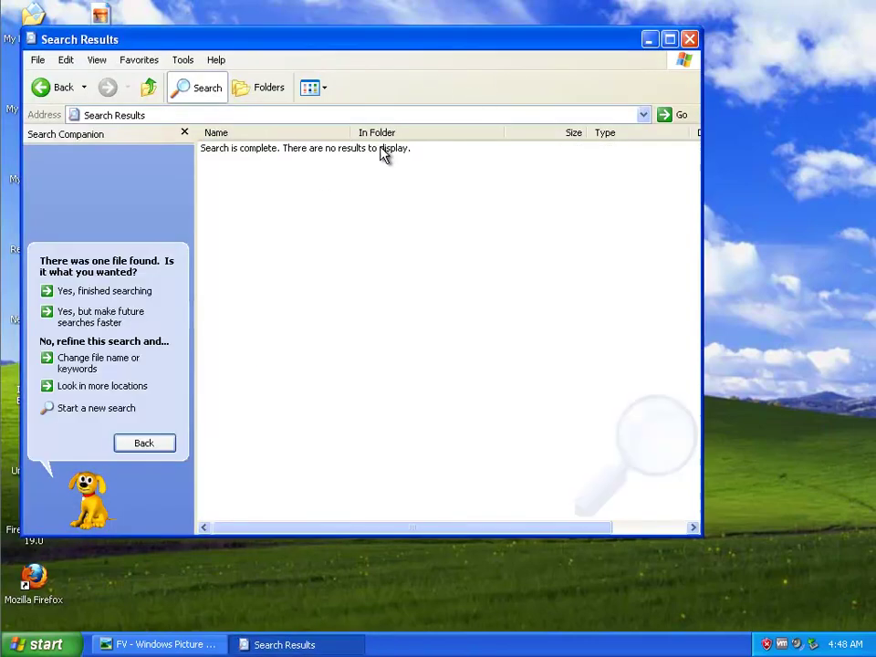
left_click(689, 40)
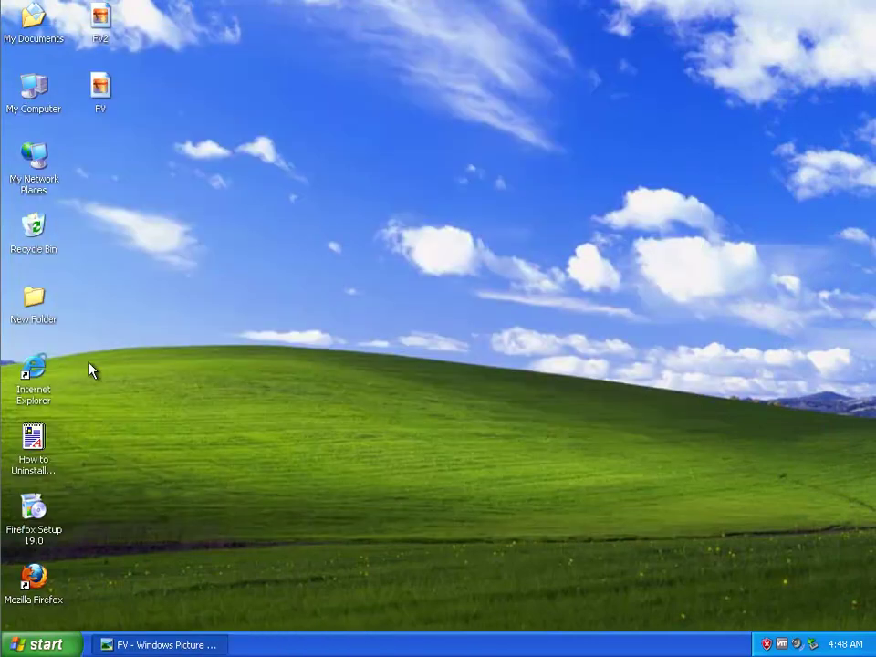
Permanently delete all items in the Recycle Bin, including the FastPcTools and MyPC Backup folders, and close it.
double_click(41, 223)
left_click_drag(648, 468, 282, 215)
left_click(391, 180)
left_click(414, 204)
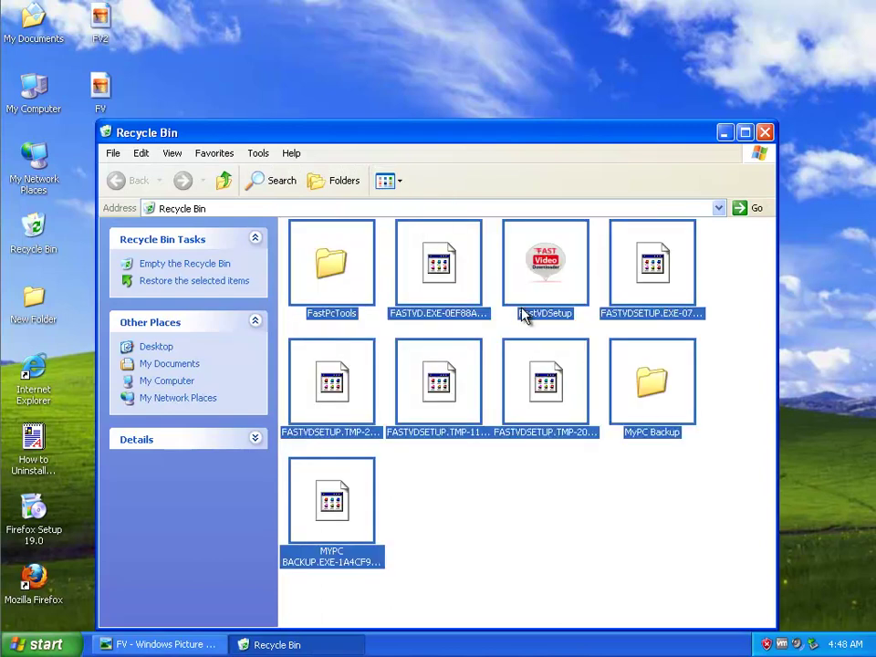
left_click(211, 264)
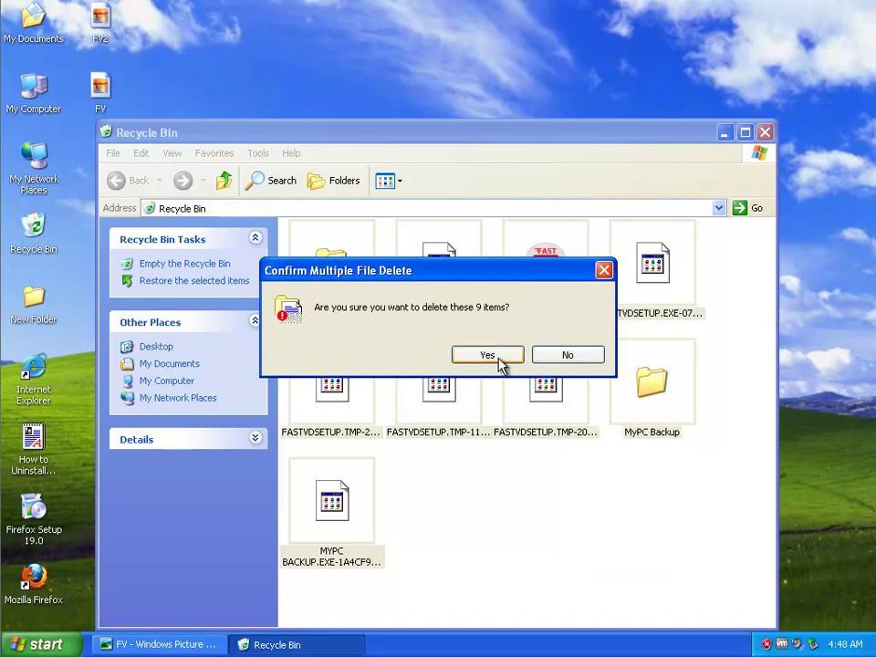
left_click_drag(470, 274, 597, 470)
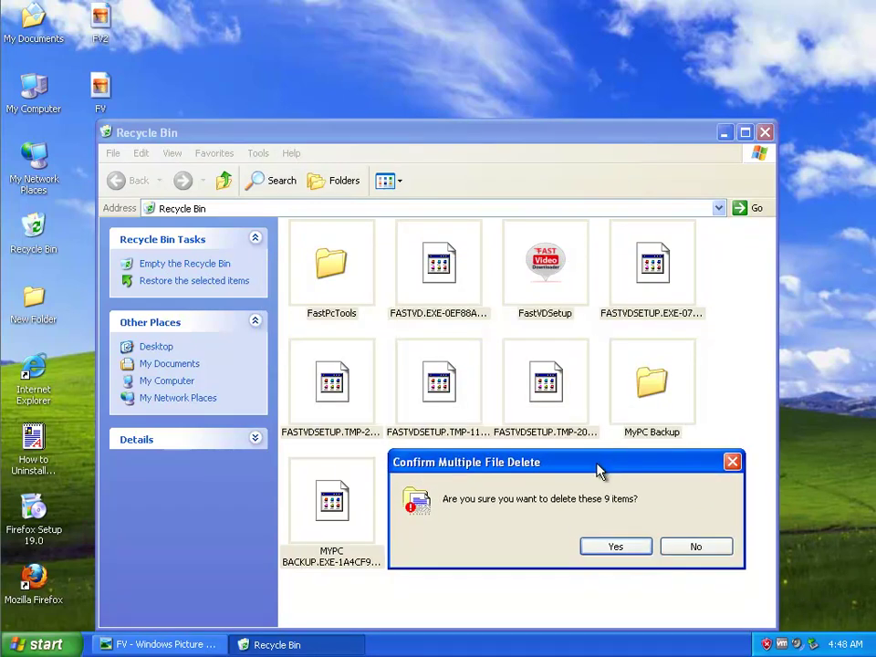
left_click(616, 547)
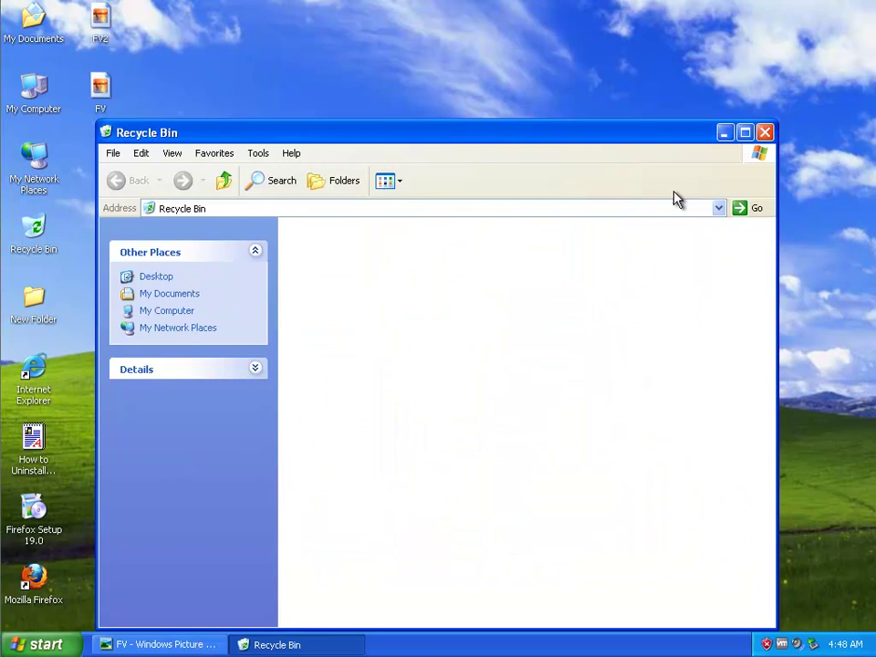
left_click(764, 132)
Review the FV and FV2 setup pictures again and enlarge the MyPCBackup offer in FV.
left_click(197, 644)
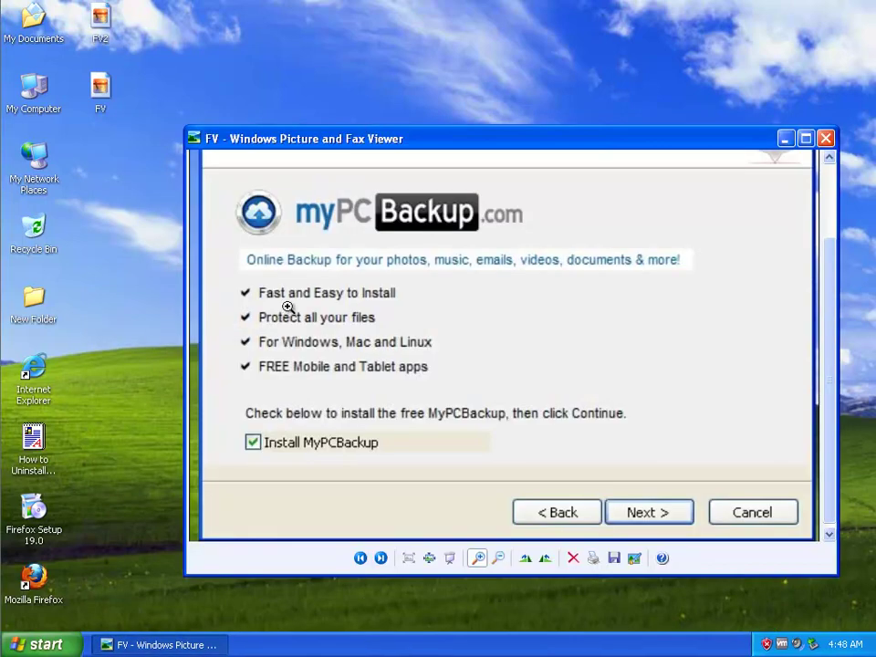
left_click(380, 557)
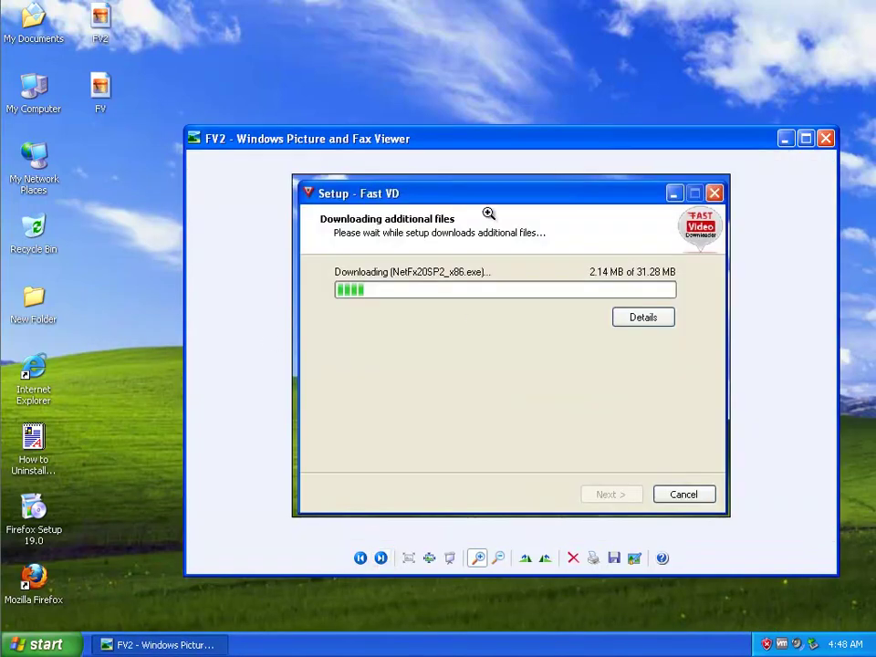
left_click(360, 557)
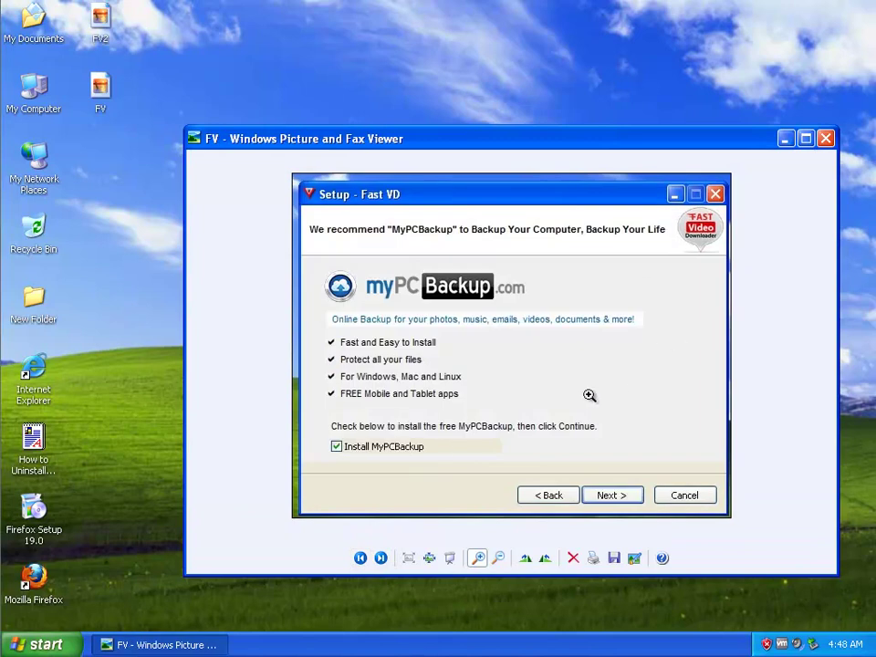
left_click(588, 395)
left_click(688, 244)
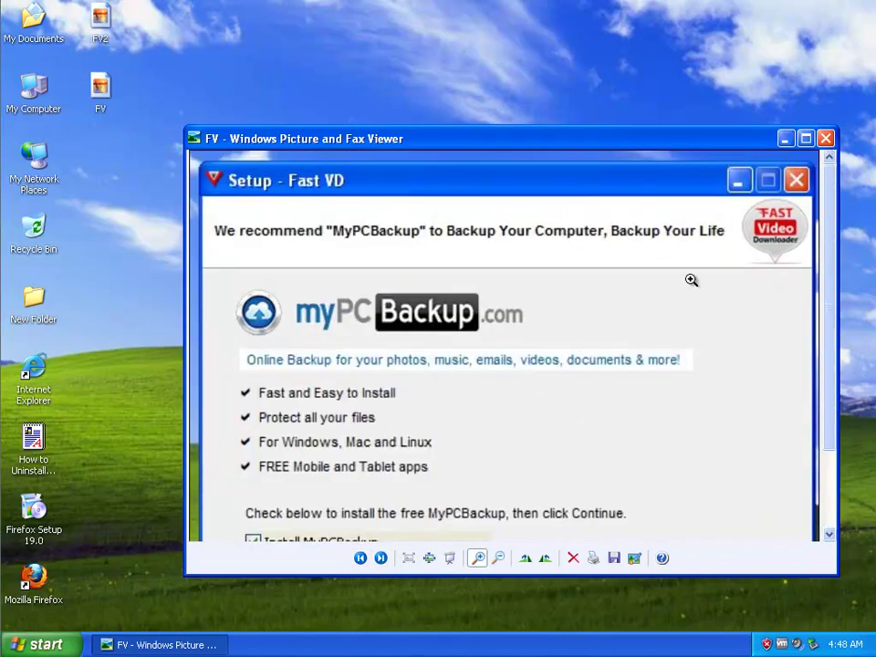